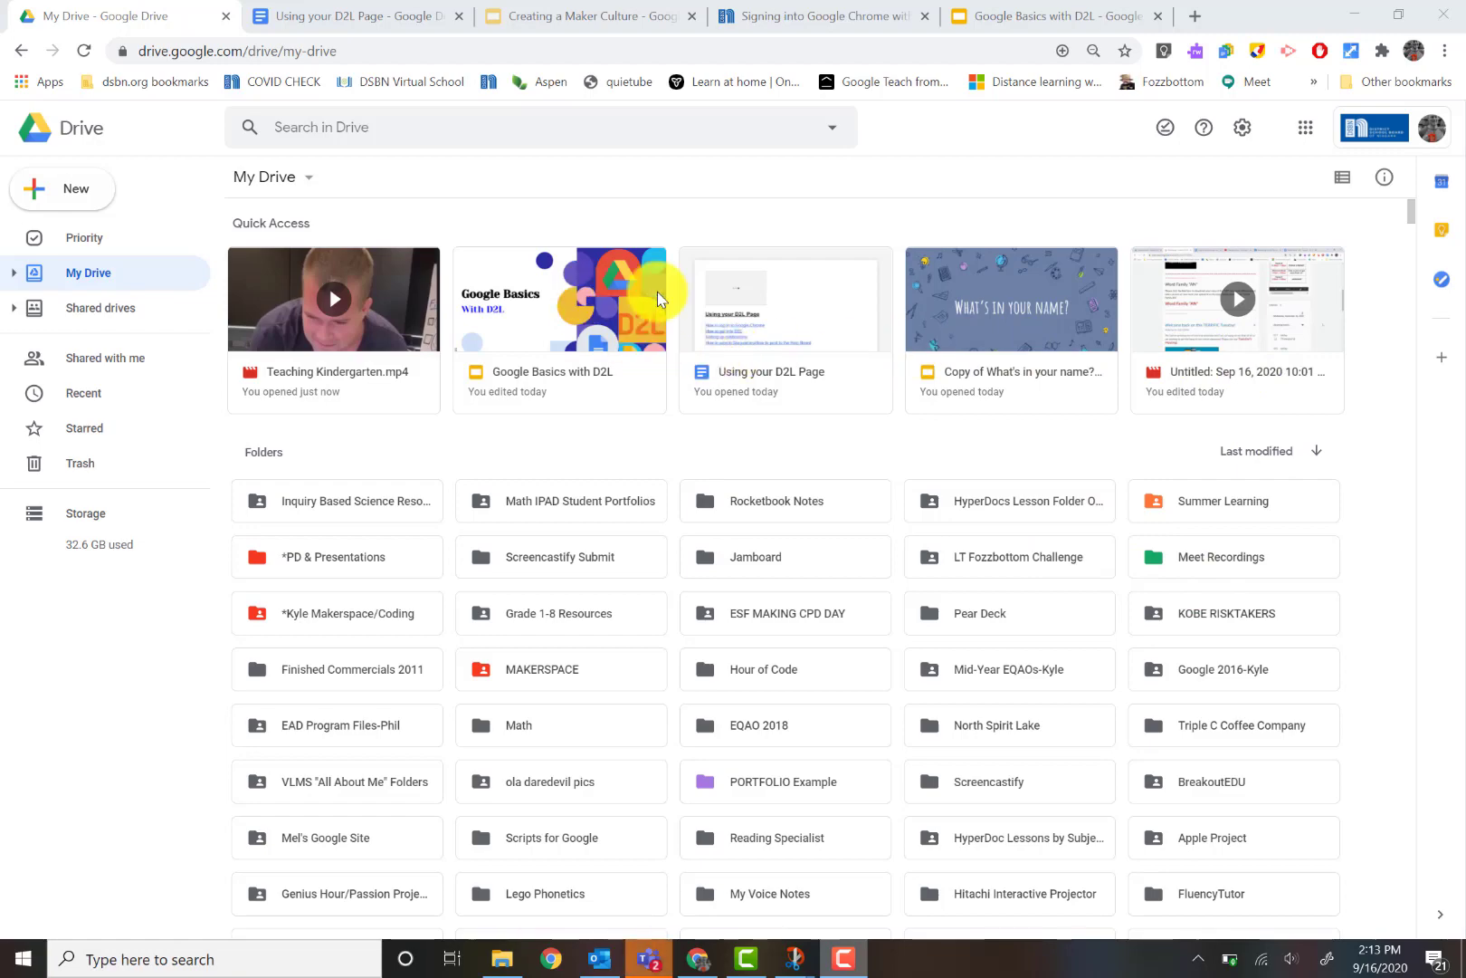
- Open the sharing dialog for the Copy of What's in your name? 2/3 slideshow
scroll(779, 570, "down", 10)
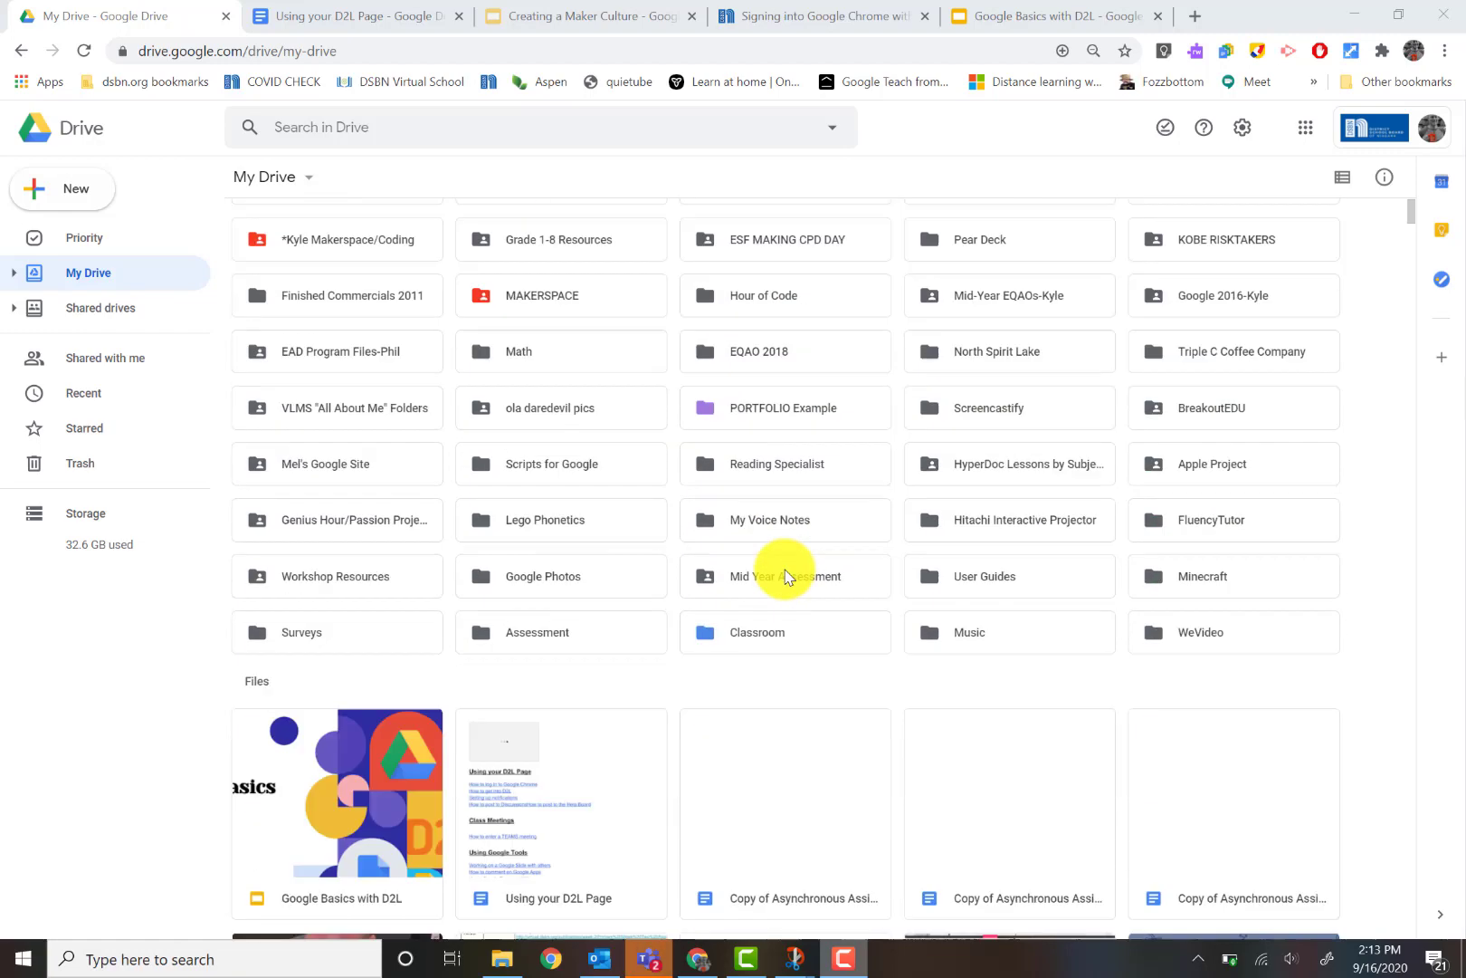
scroll(762, 540, "up", 5)
scroll(761, 537, "up", 5)
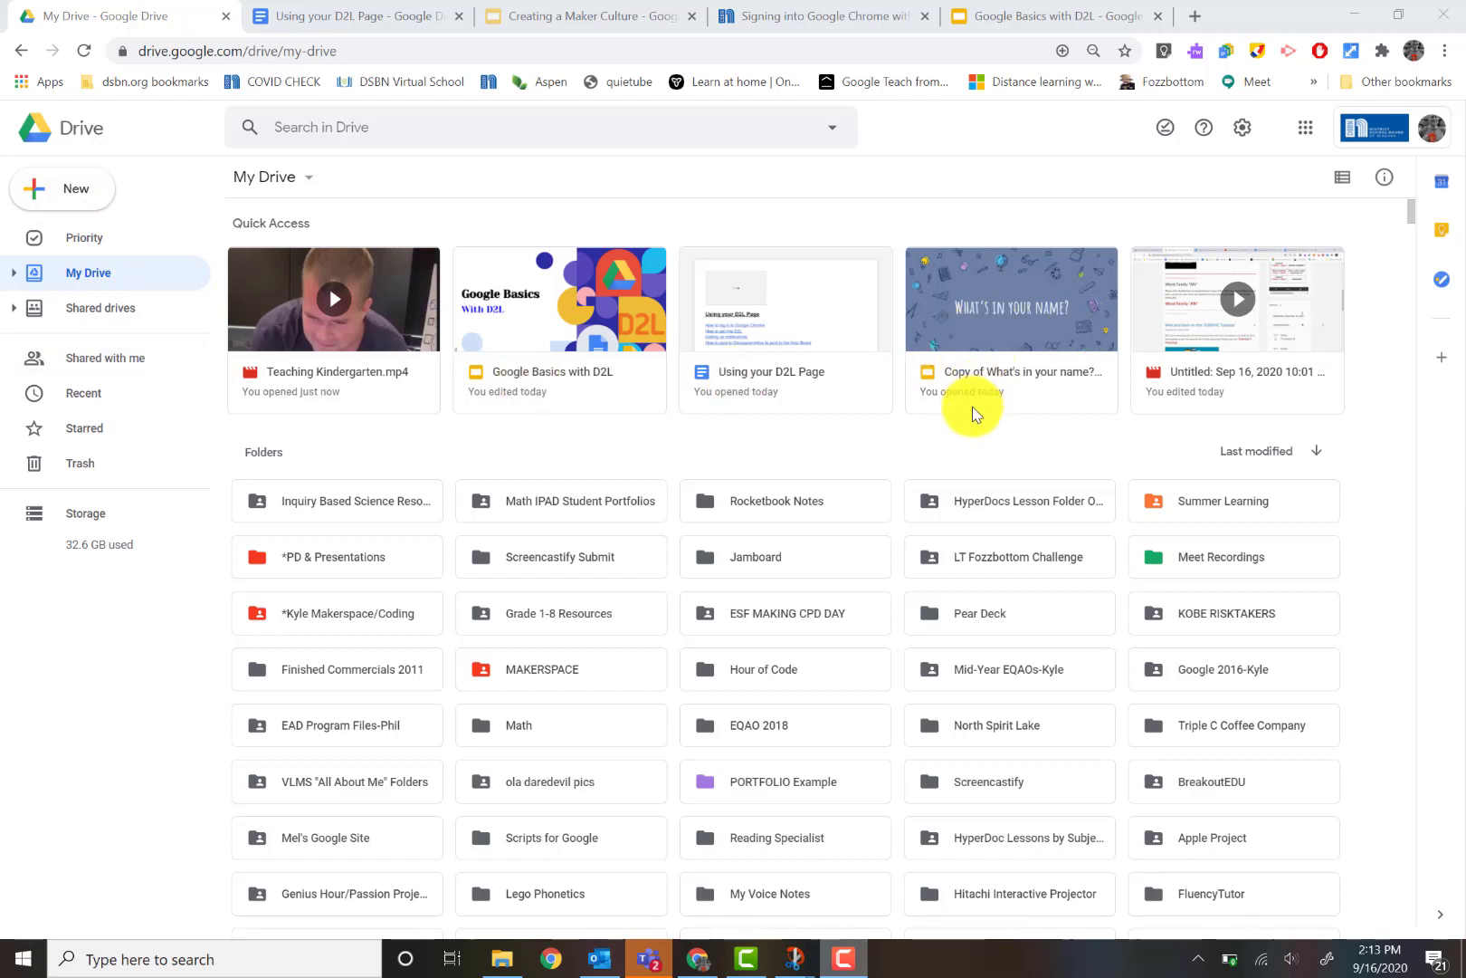
right_click(945, 344)
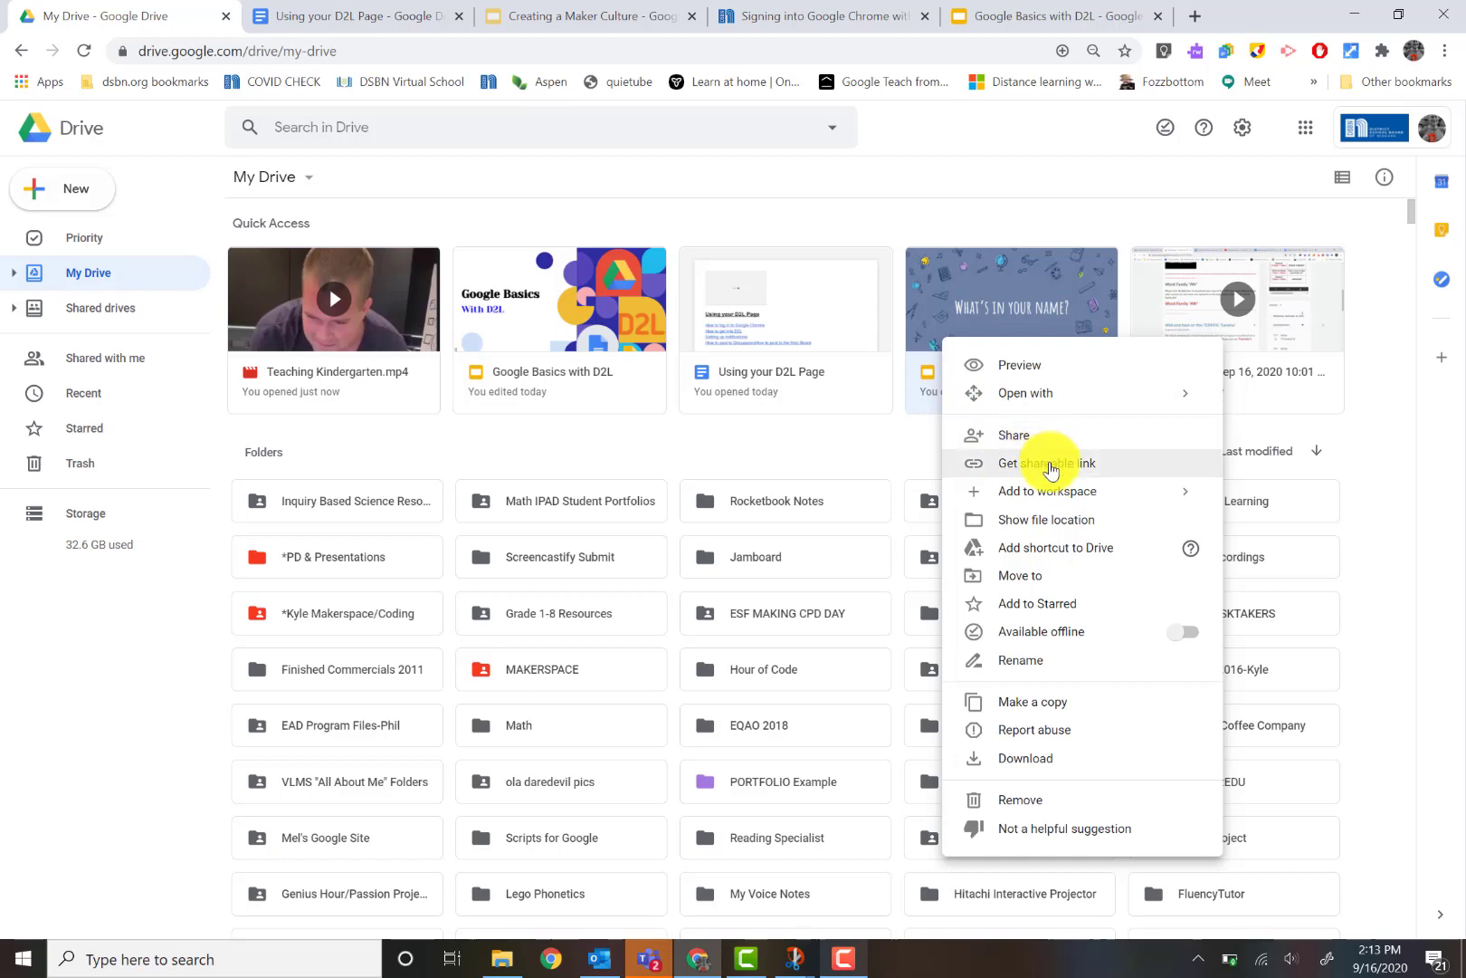
left_click(1028, 437)
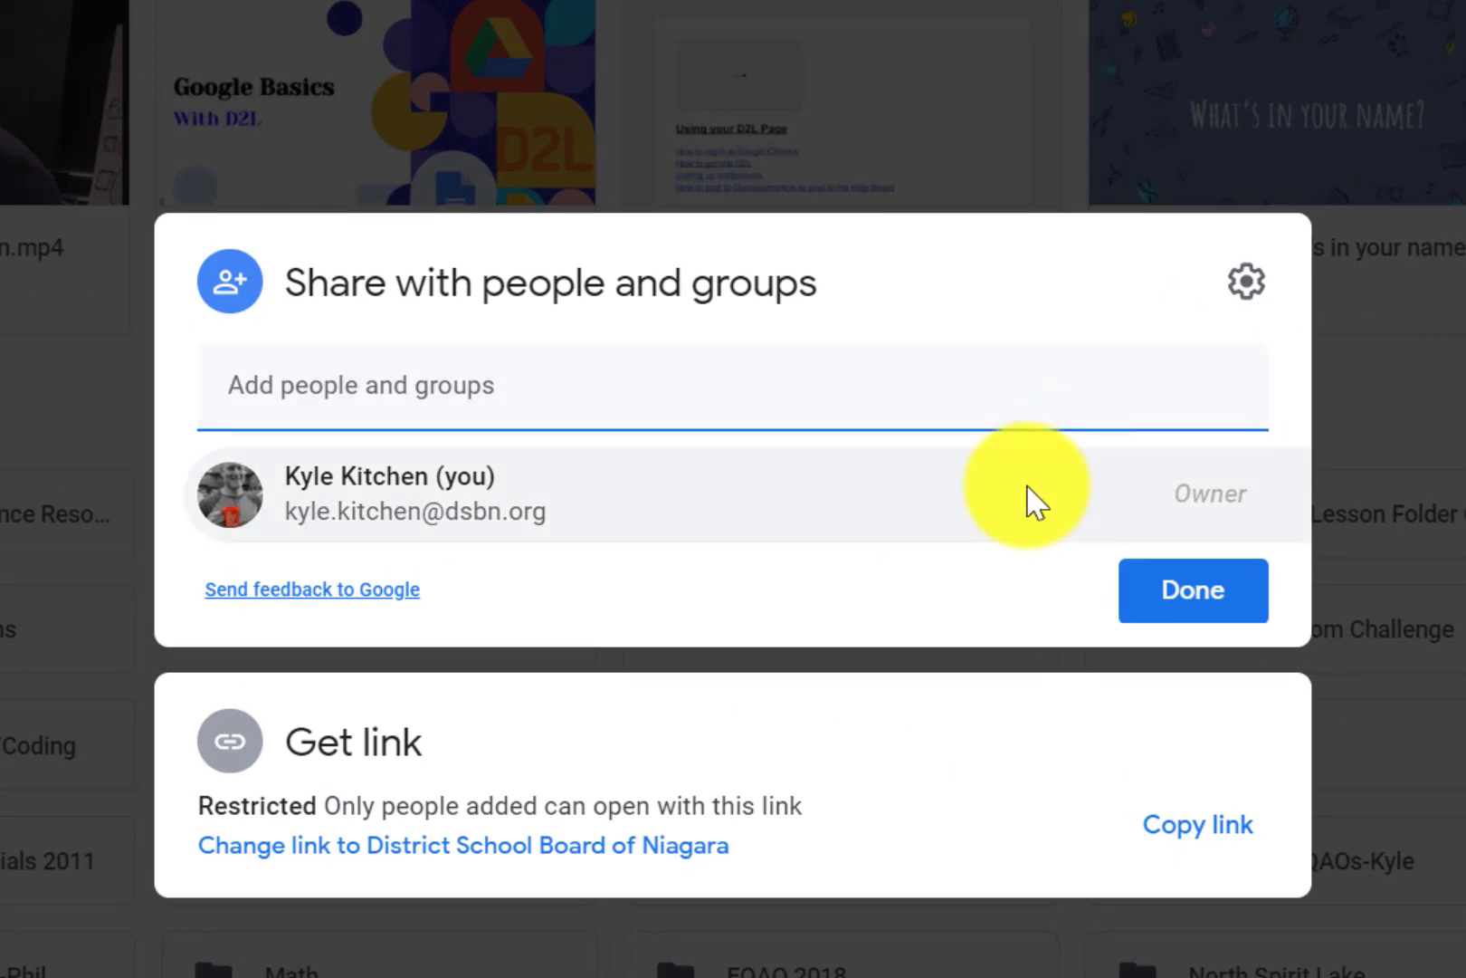
- Pick a suggested contact to share with, then cancel without adding anyone
left_click(389, 376)
type("rob")
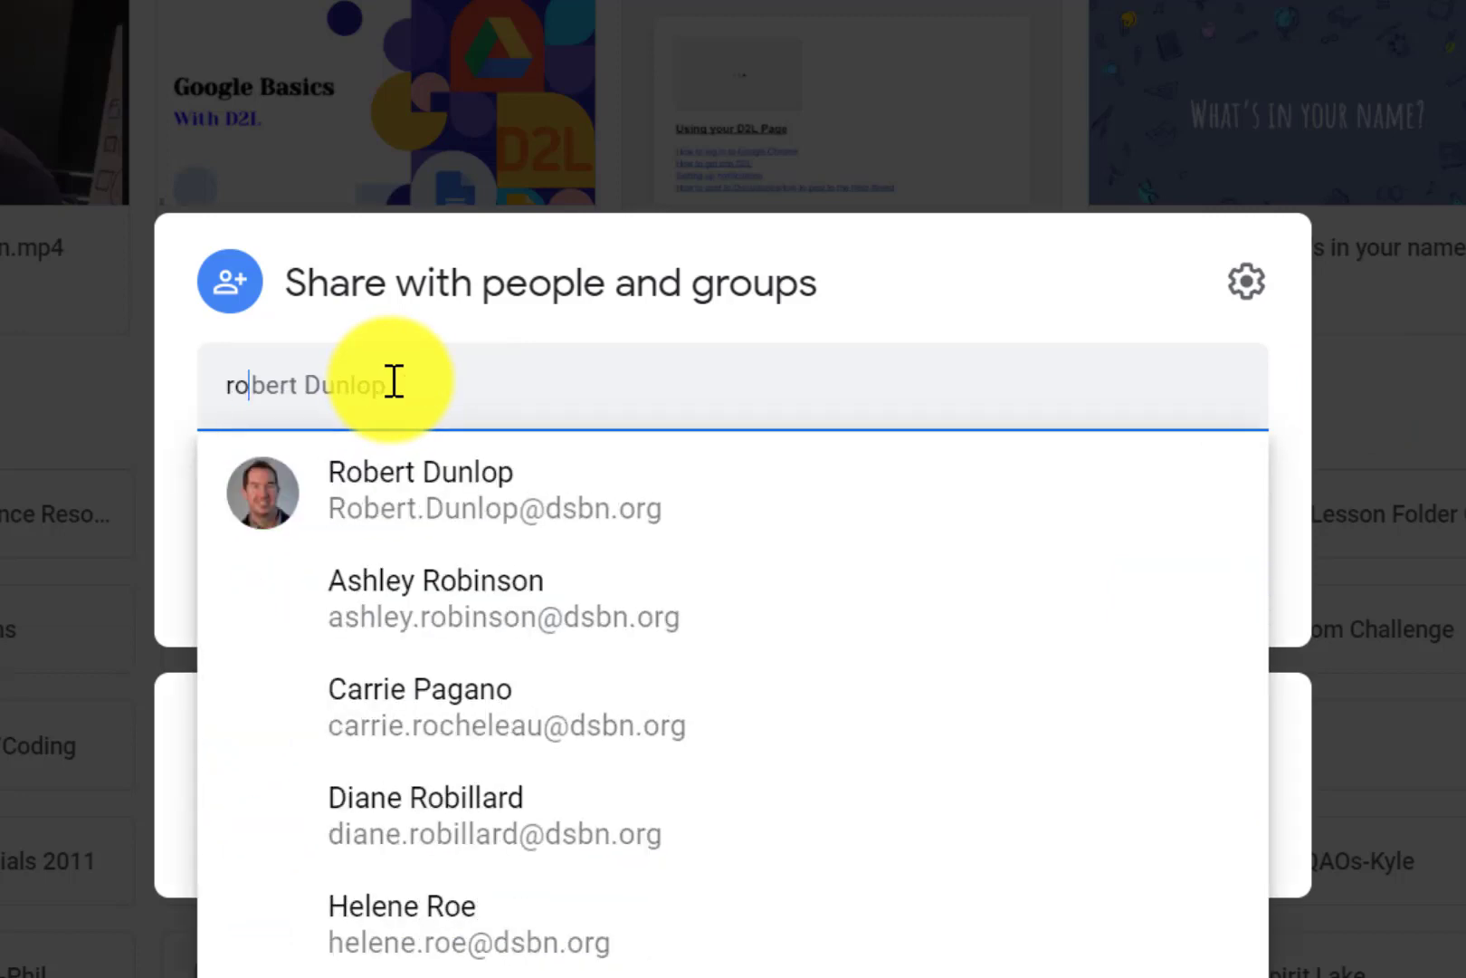
left_click(448, 493)
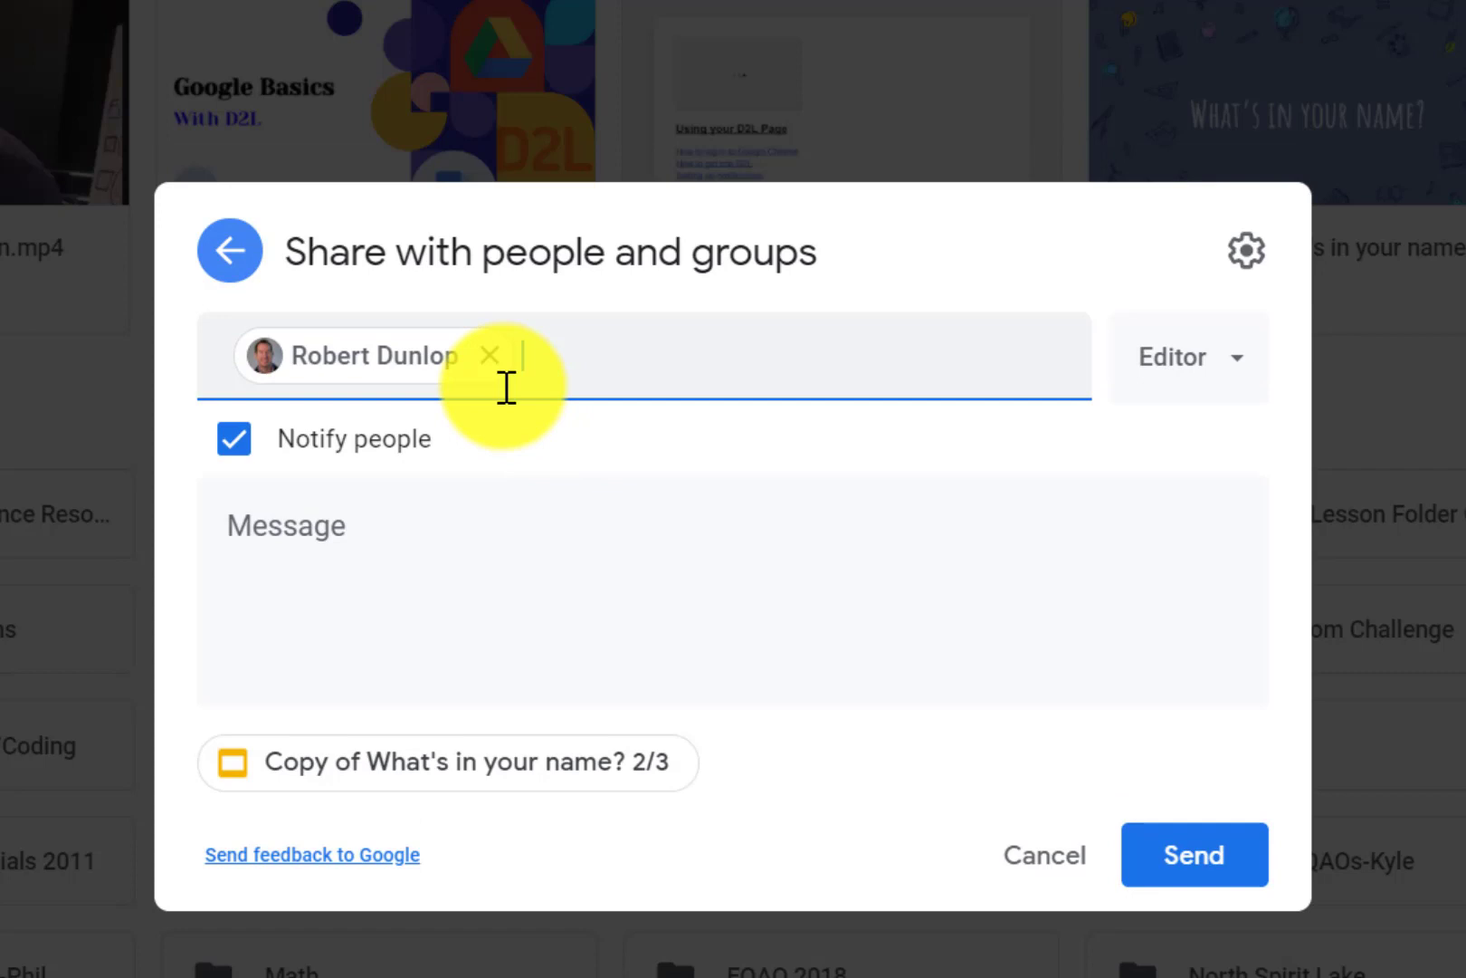
left_click(1034, 858)
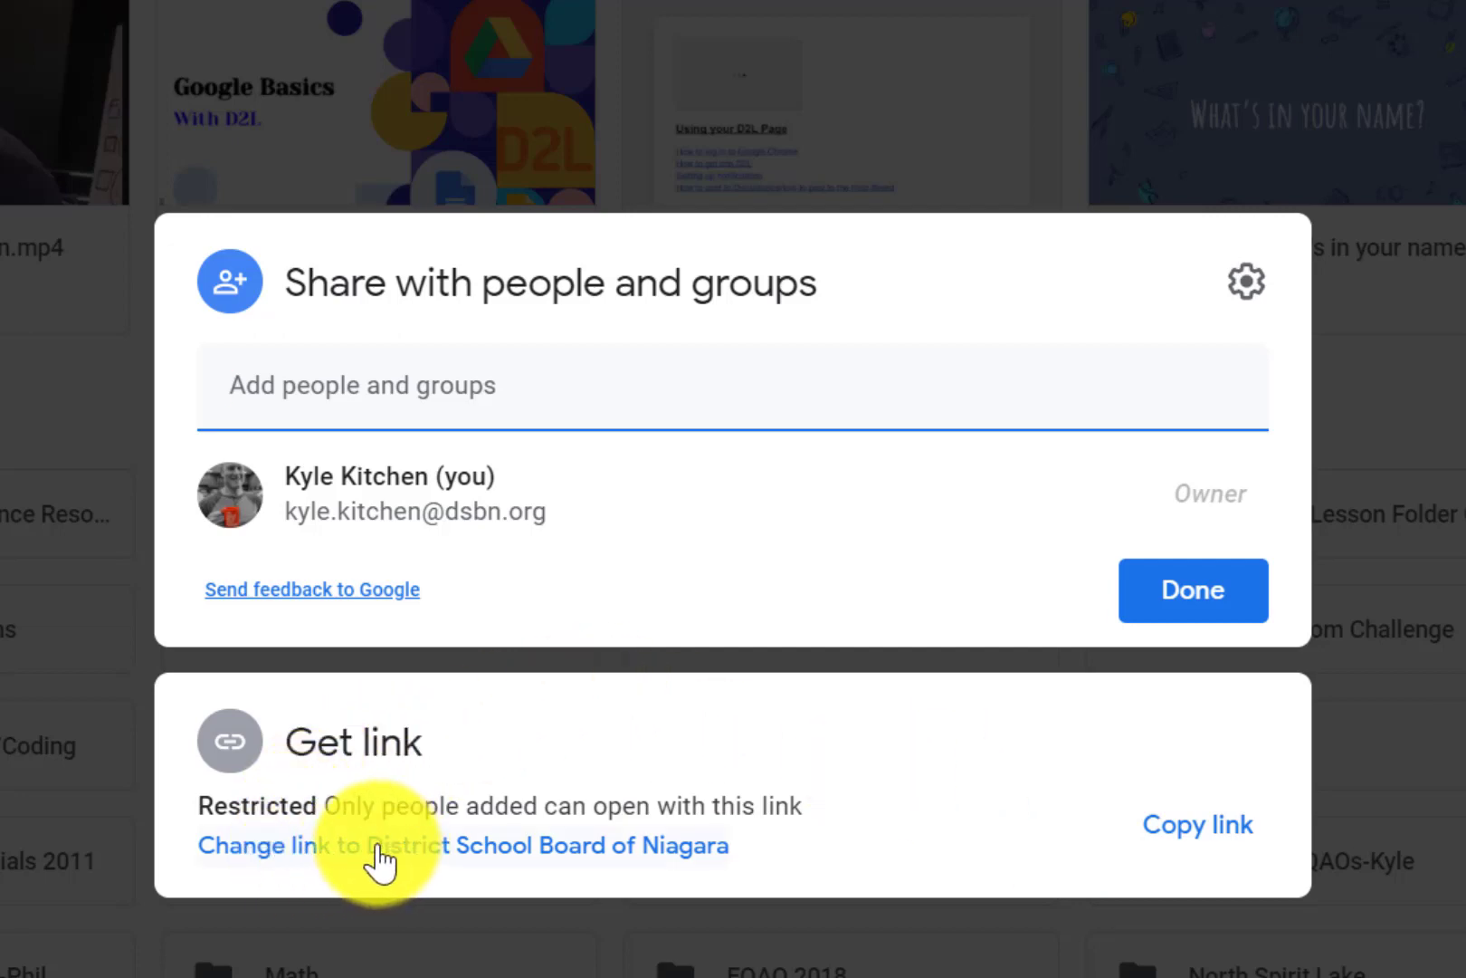
- Open the link to District School Board of Niagara with Editor access, then view the other audience options
left_click(425, 851)
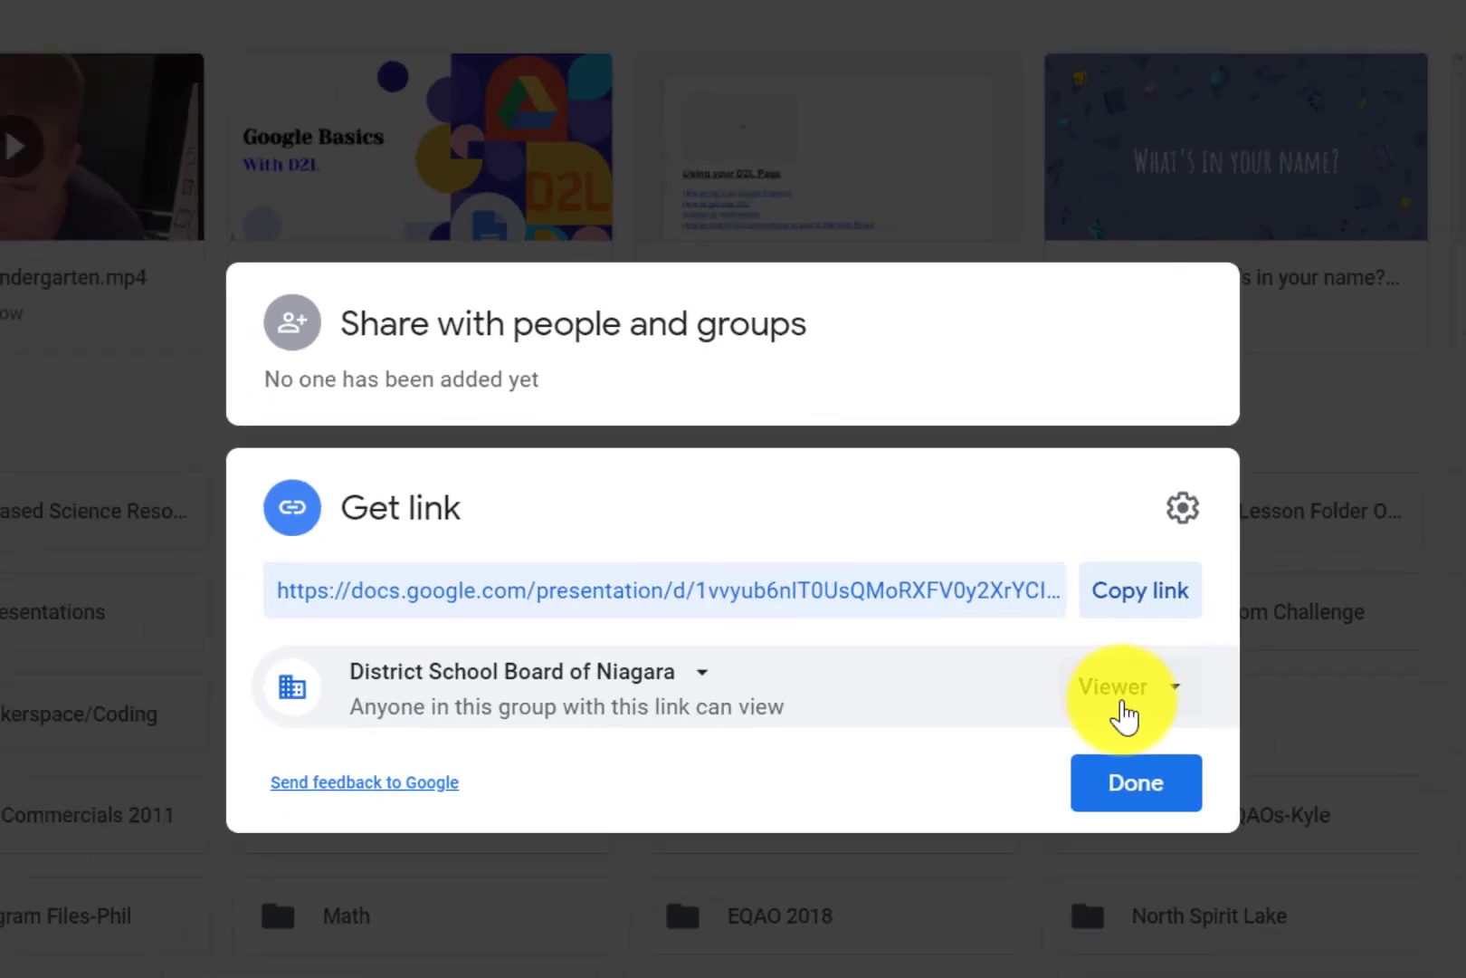
left_click(1145, 680)
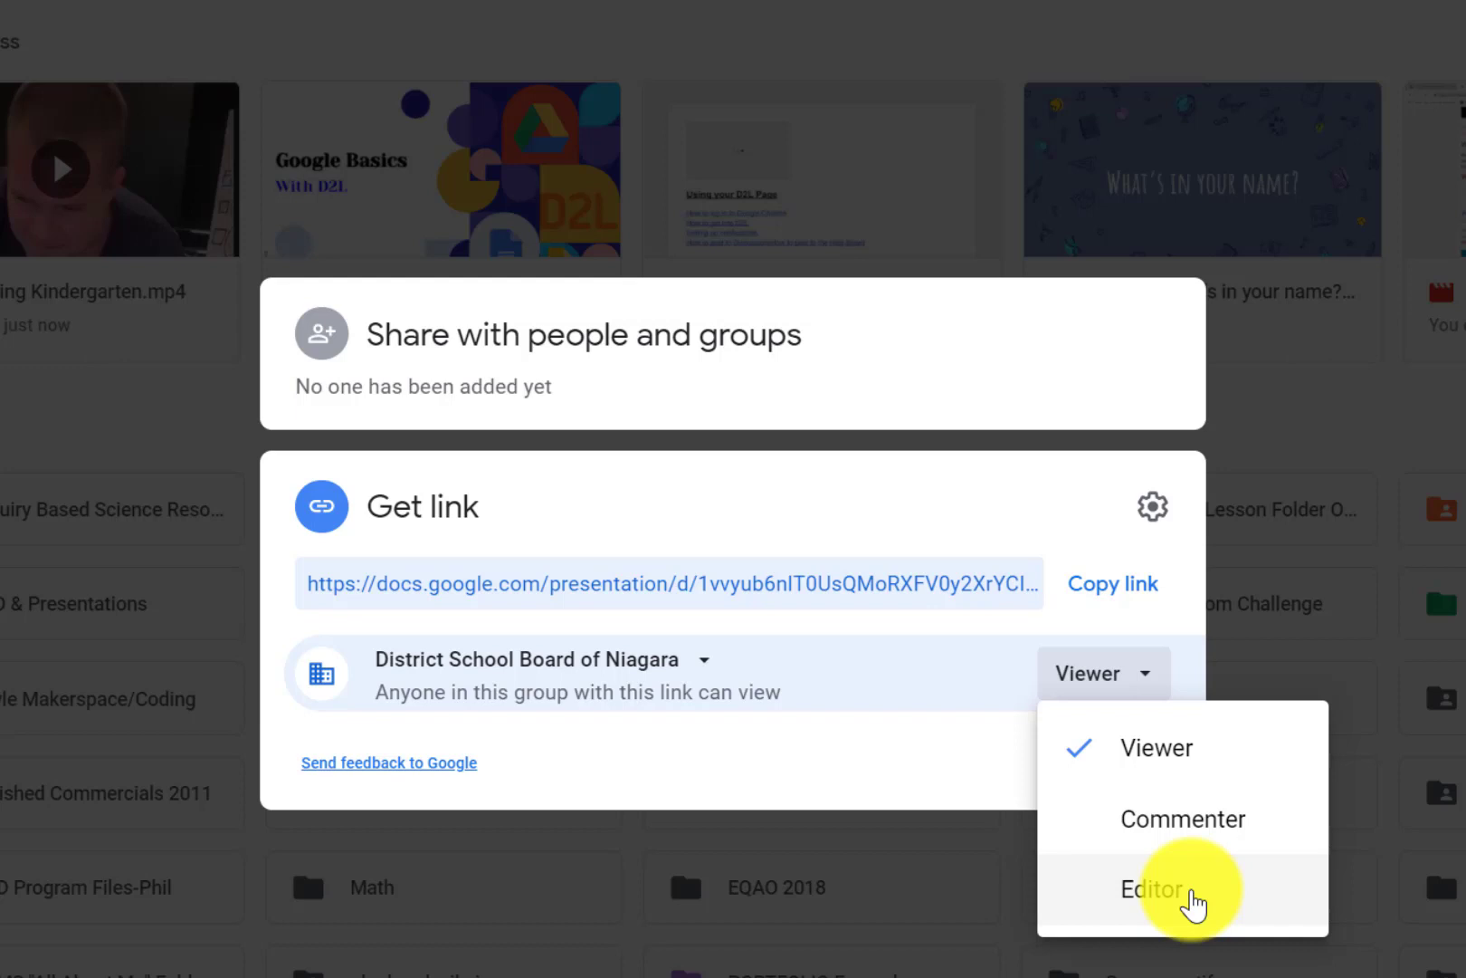
left_click(1195, 903)
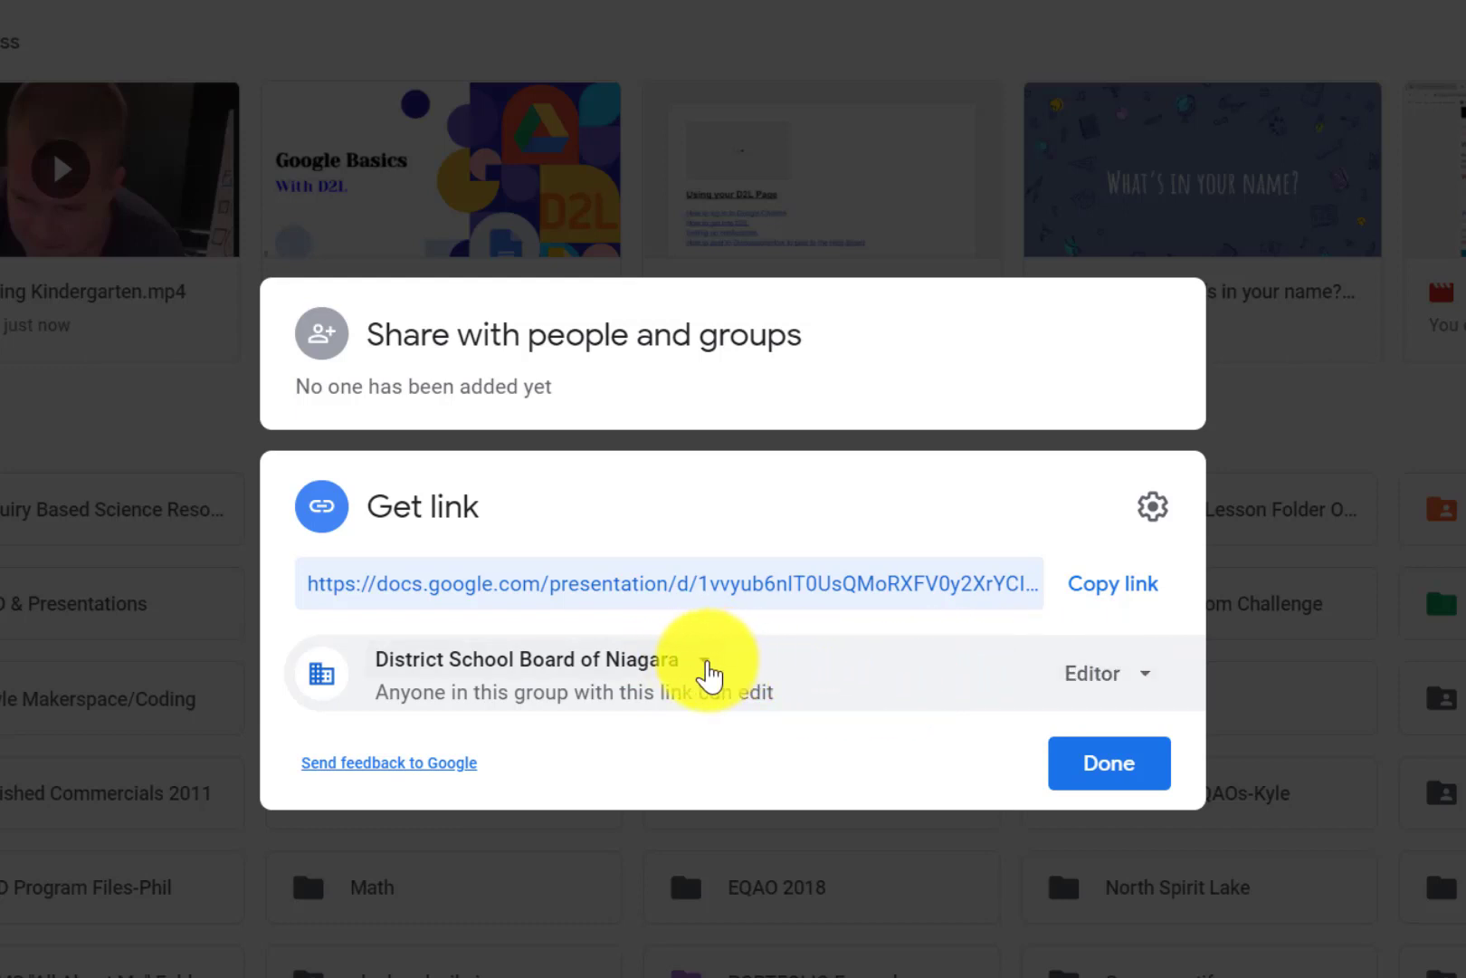
left_click(705, 662)
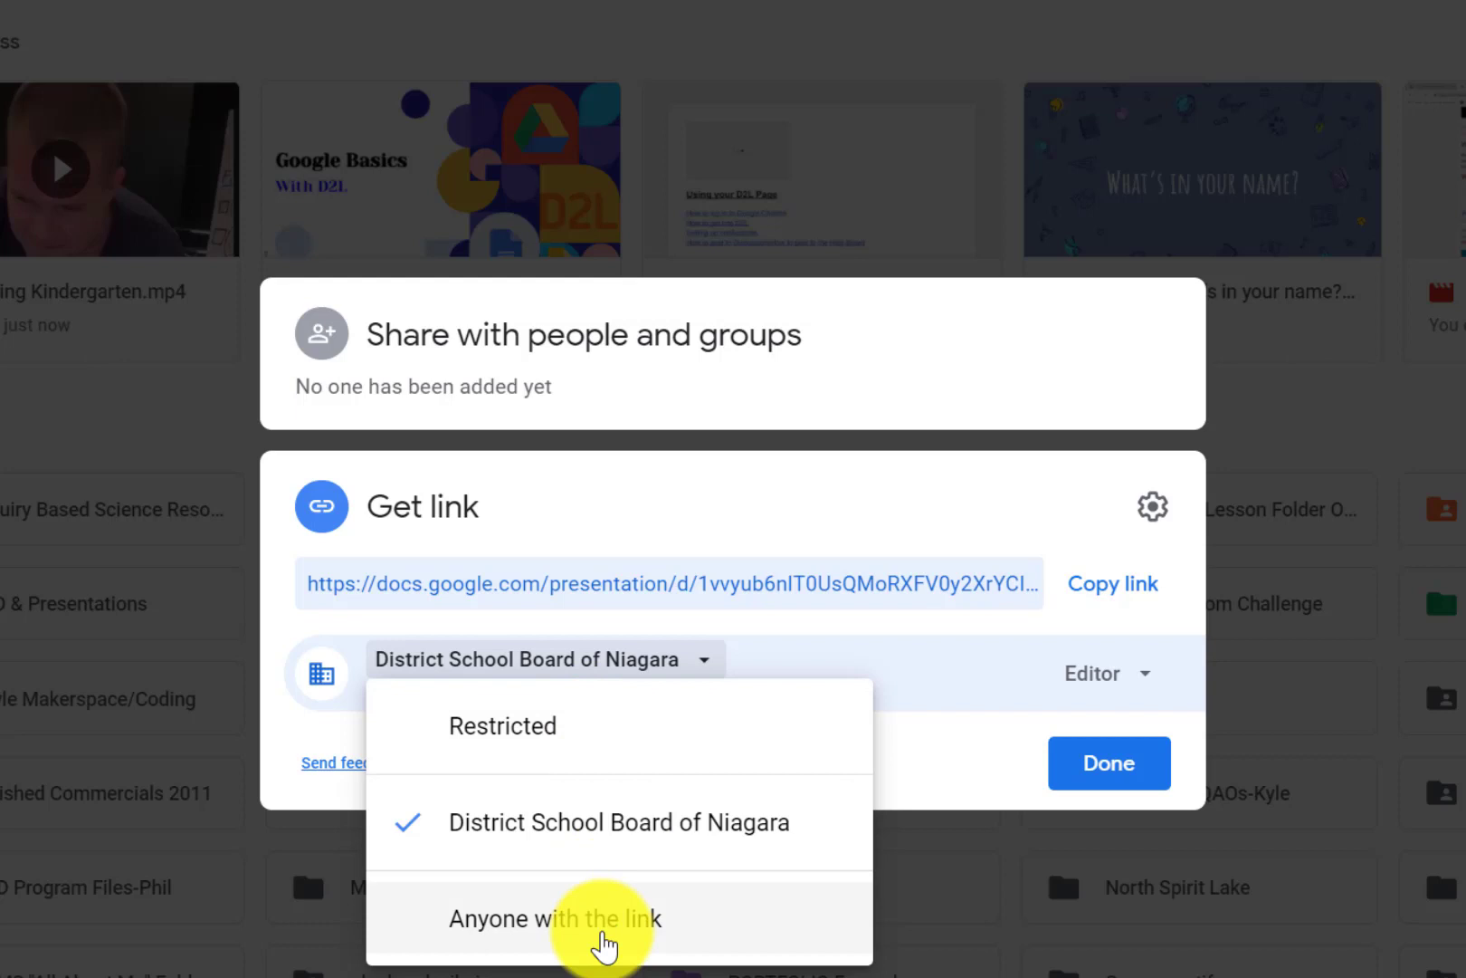
- Set the link to anyone with the link as Viewer, copy it, and close sharing
left_click(602, 944)
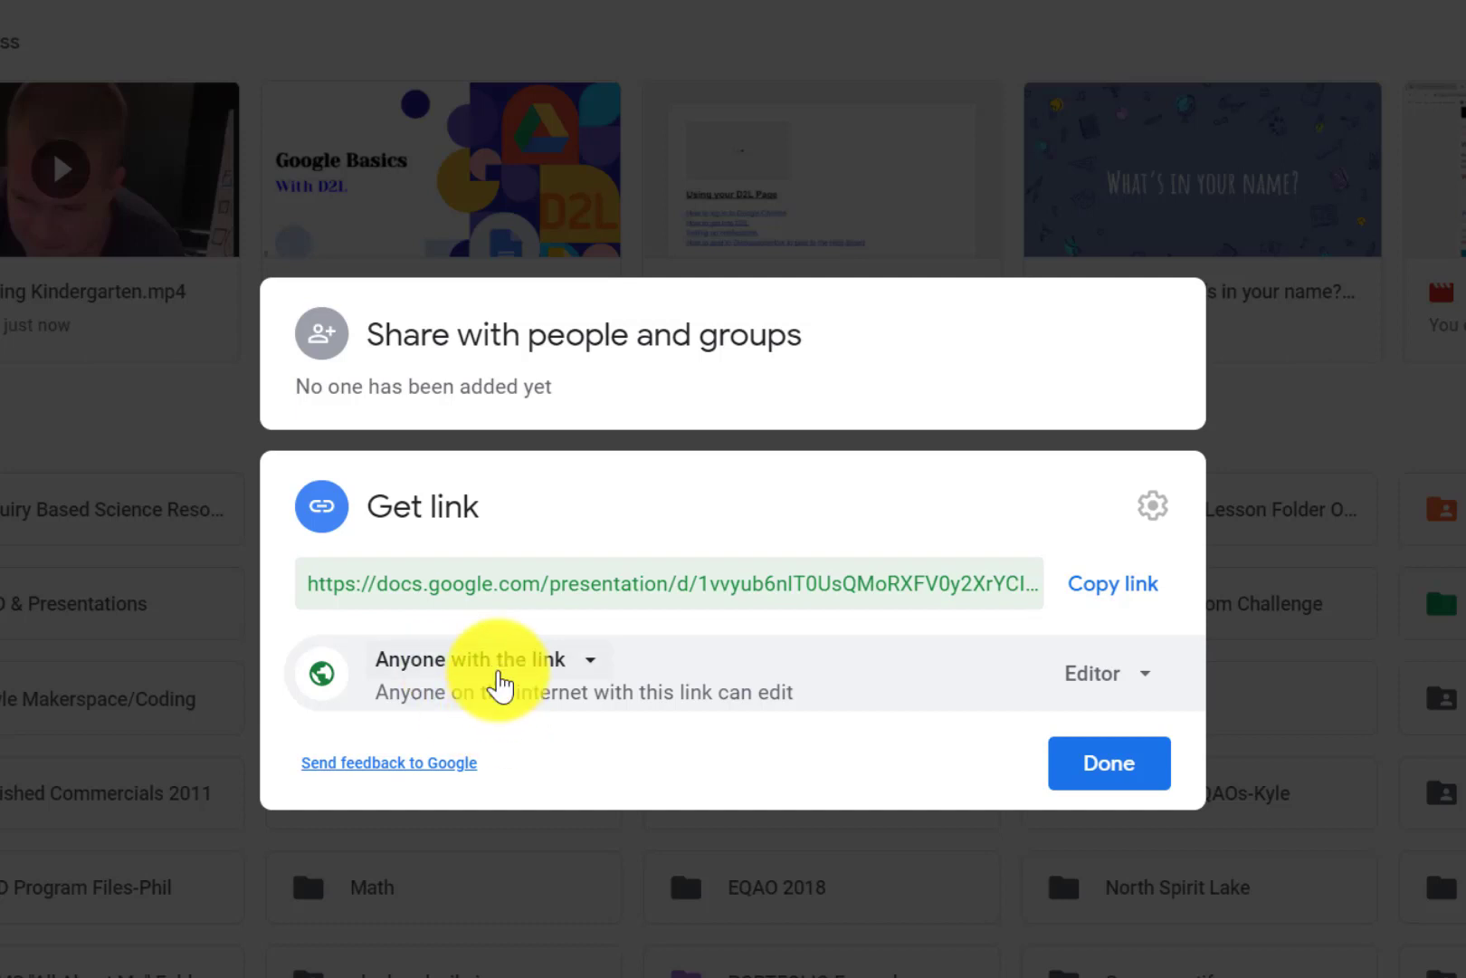
left_click(1162, 690)
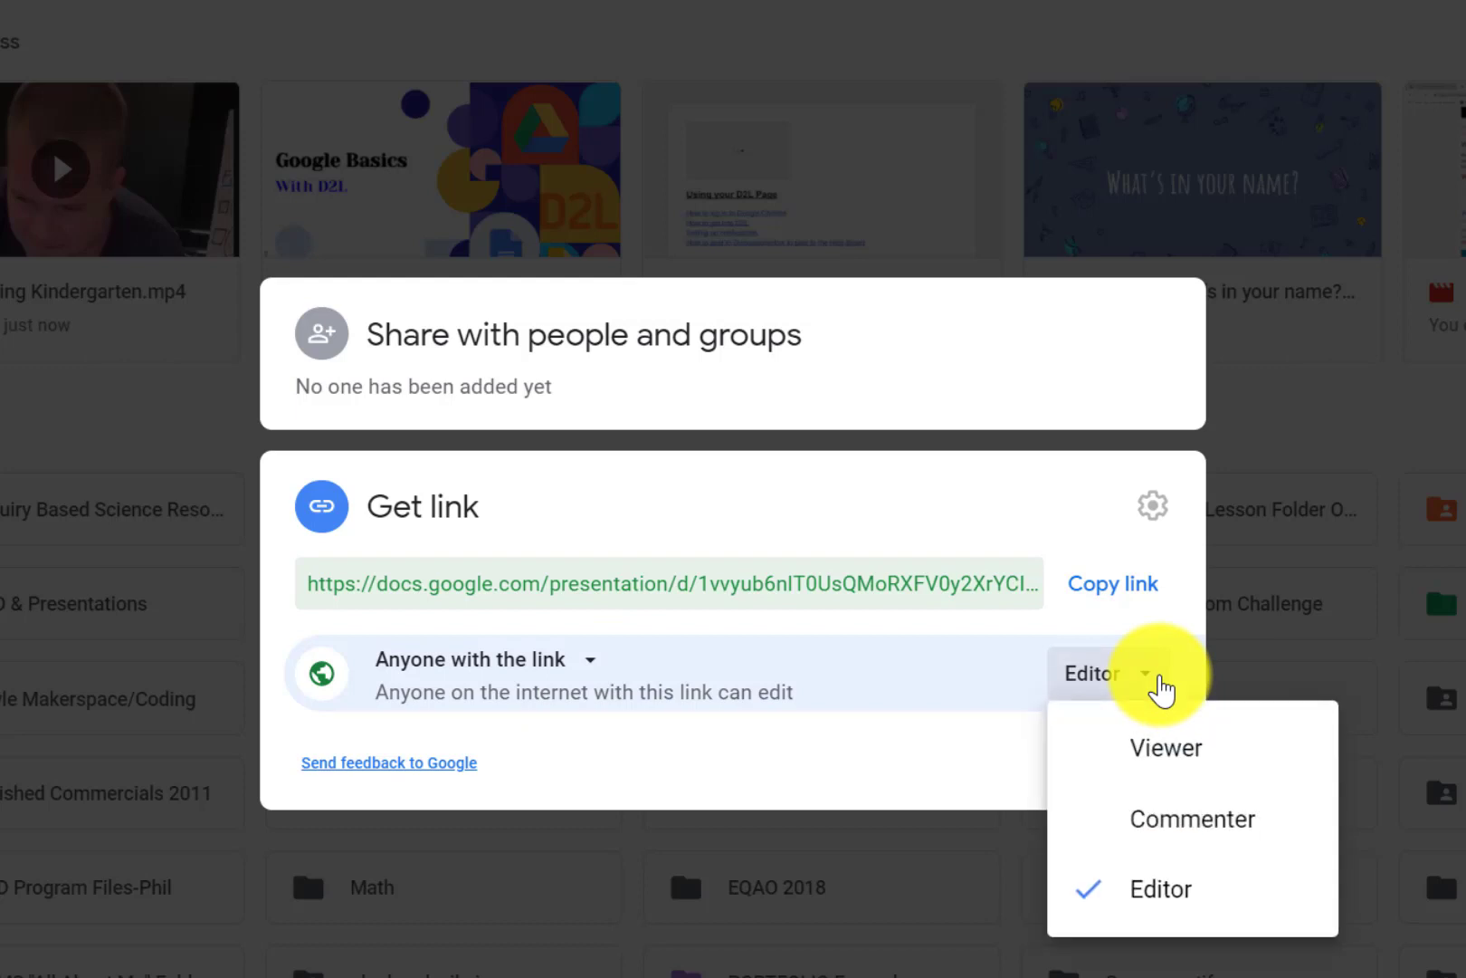
left_click(1091, 756)
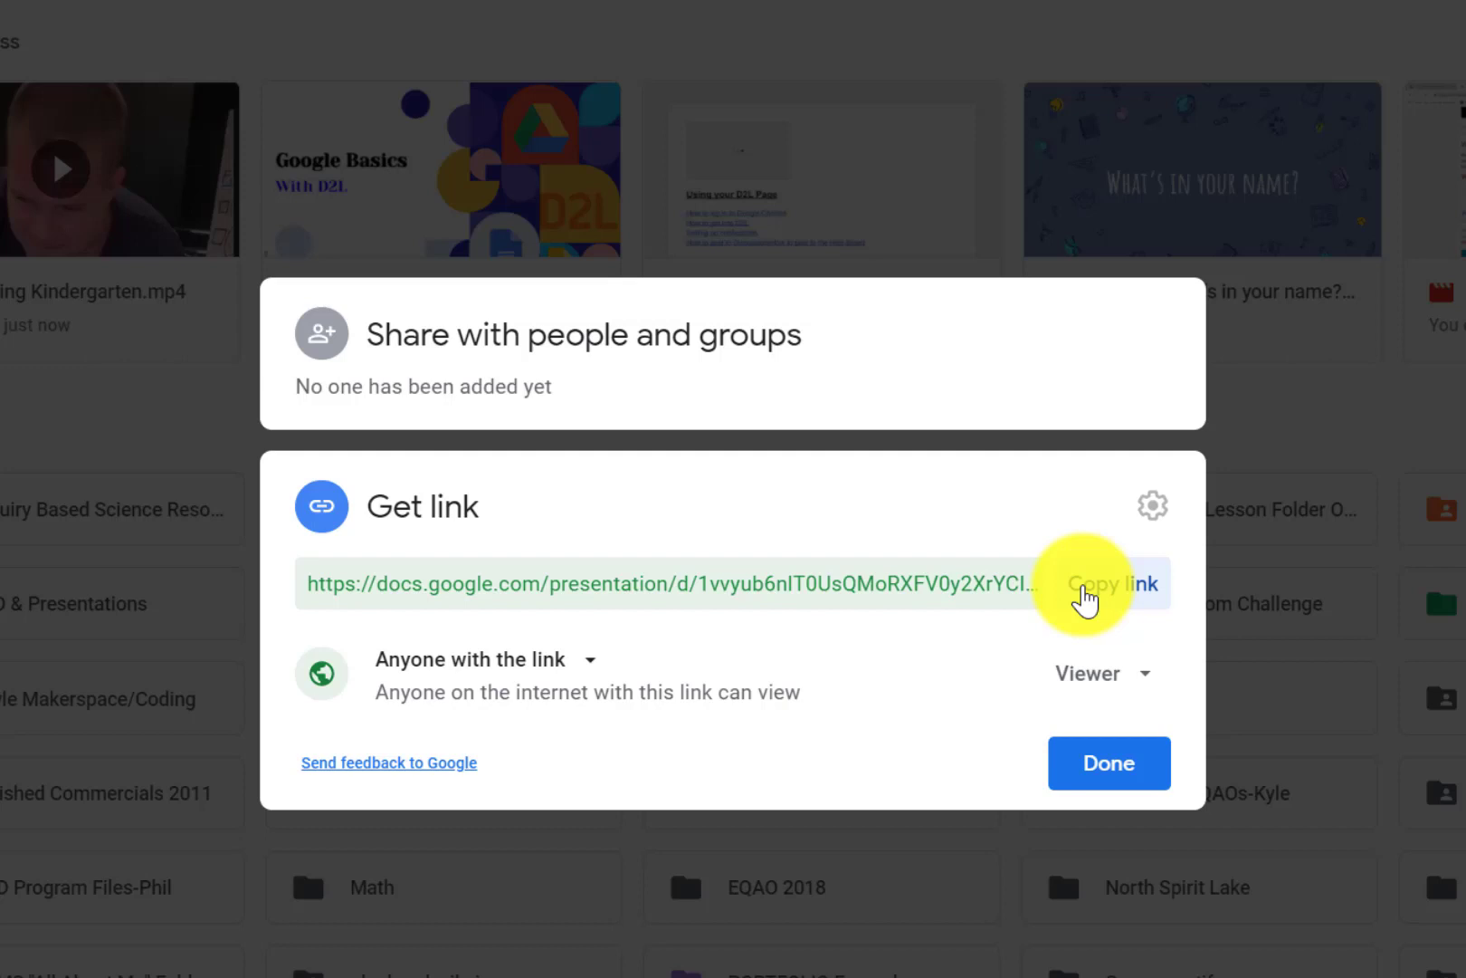
left_click(1087, 598)
left_click(1116, 772)
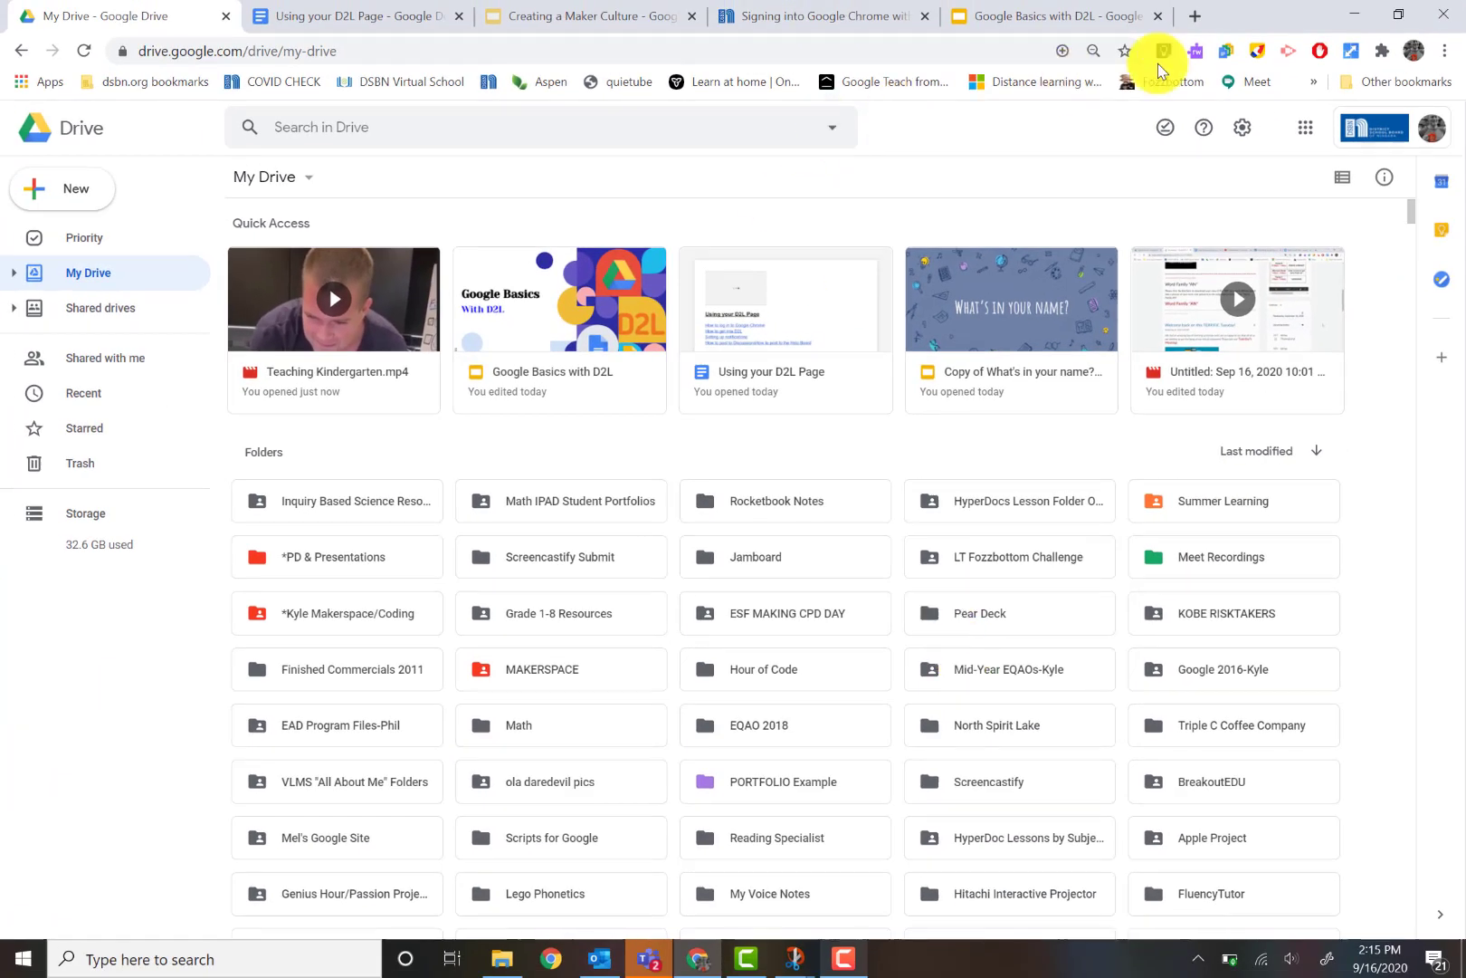
- Open the copied link in another Chrome profile to confirm view-only access, then return to Drive
left_click(1414, 50)
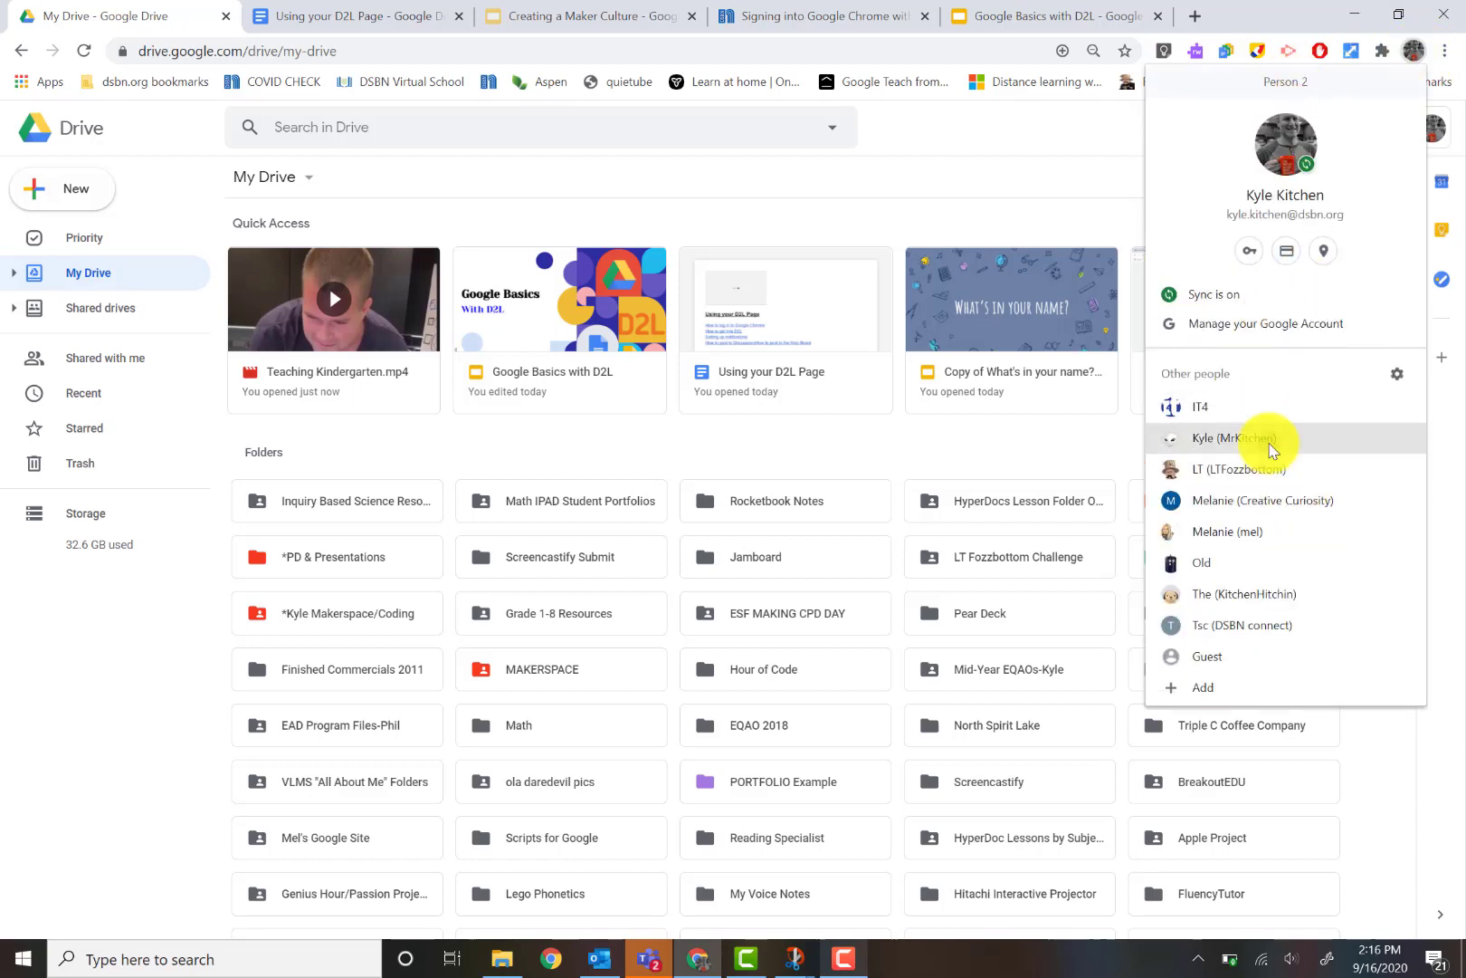
left_click(1271, 440)
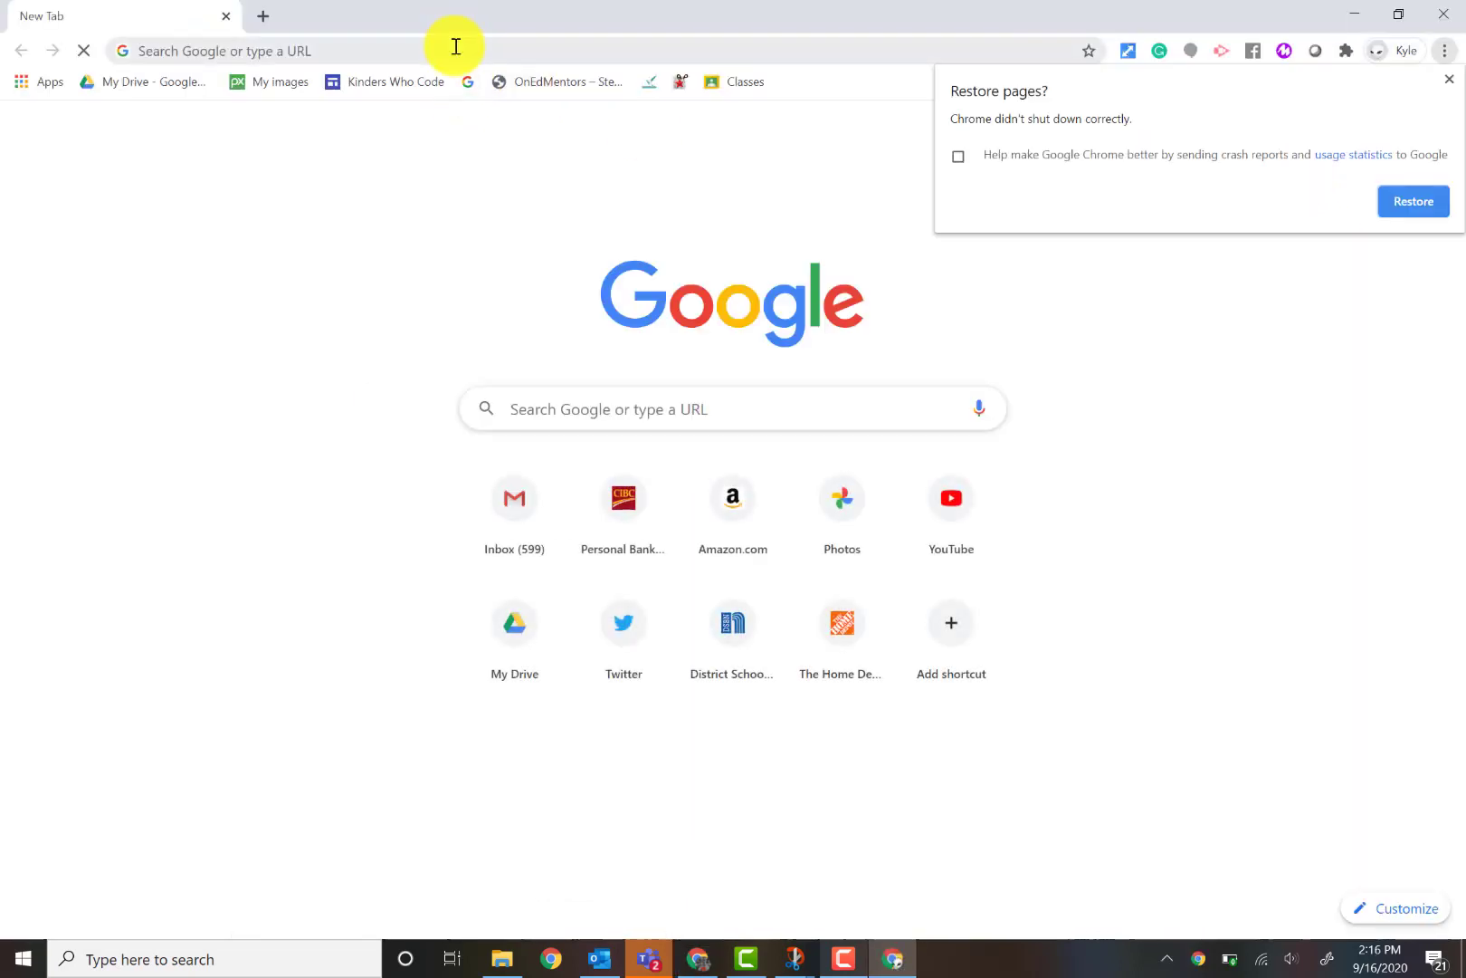
left_click(455, 48)
key("ctrl+v")
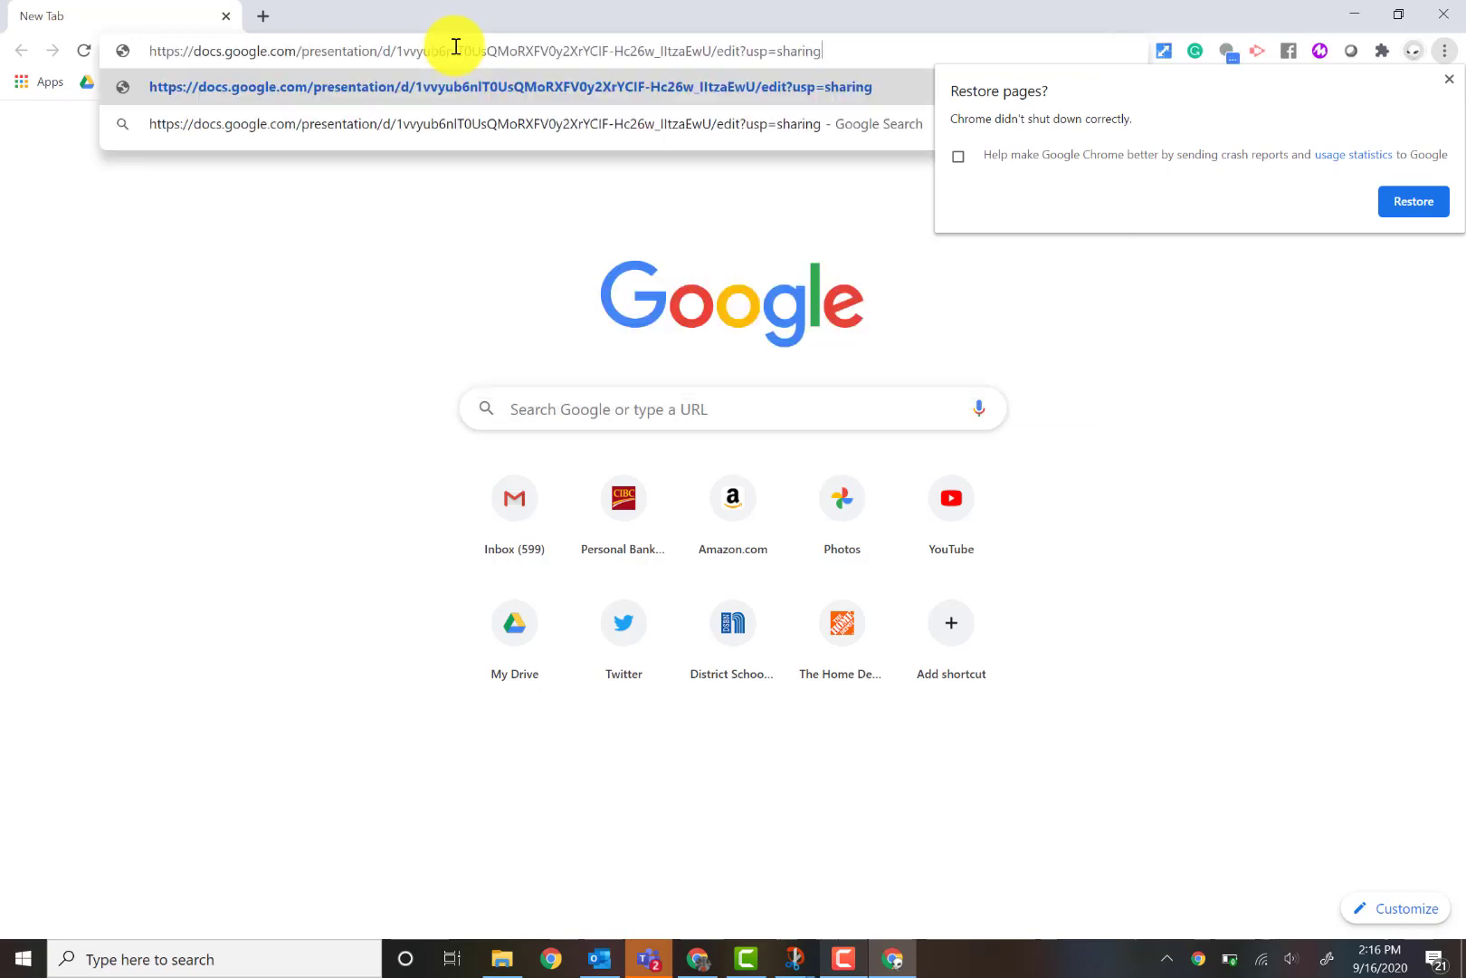
key("Return")
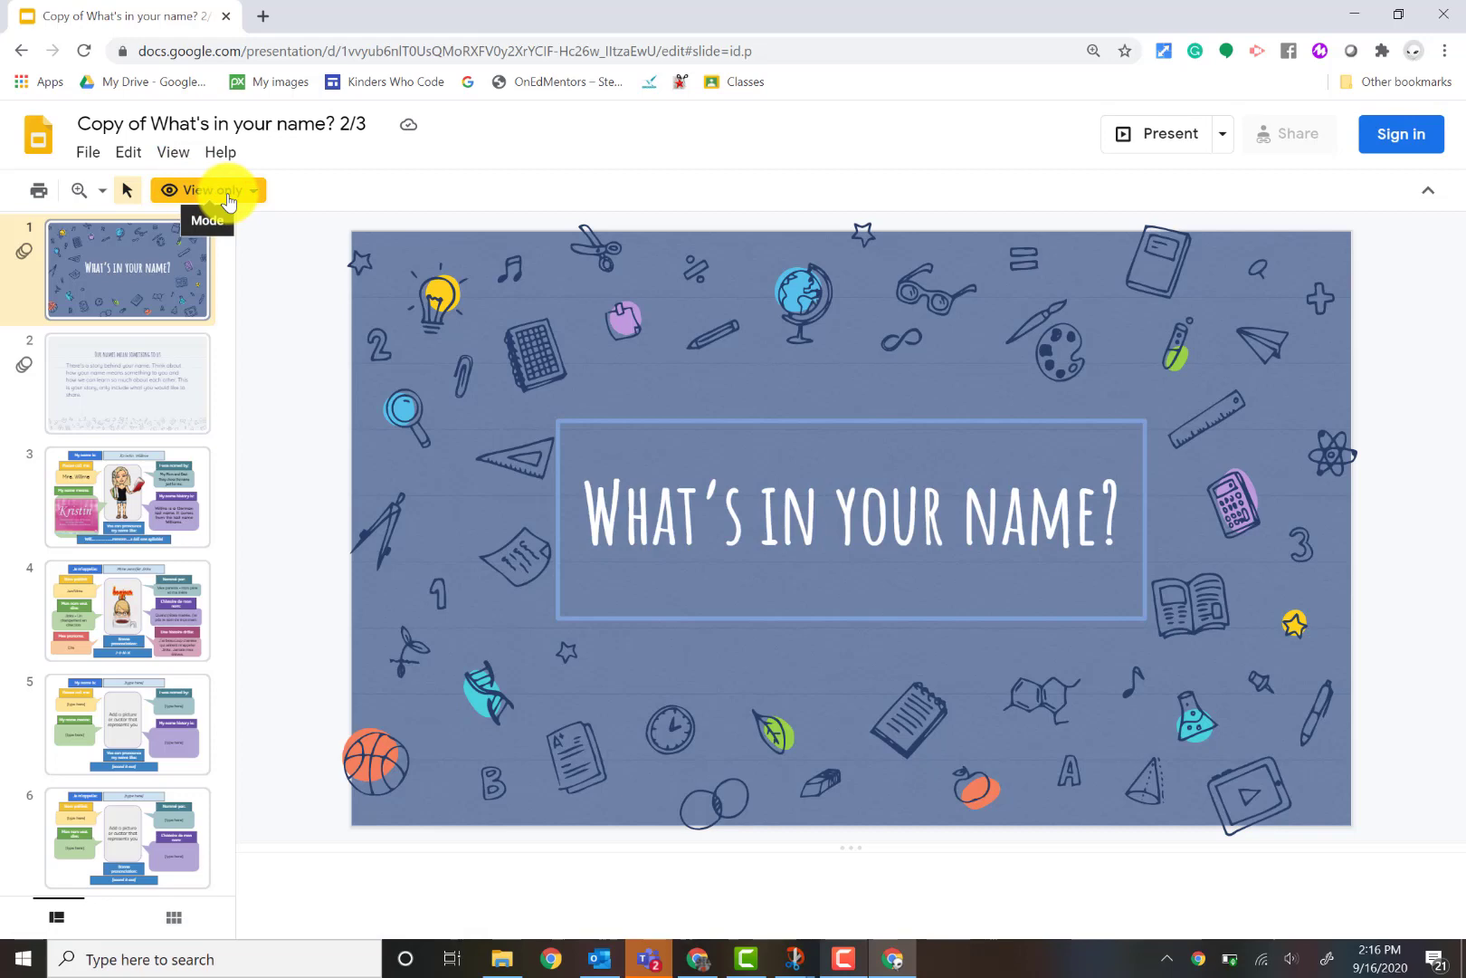
left_click(698, 958)
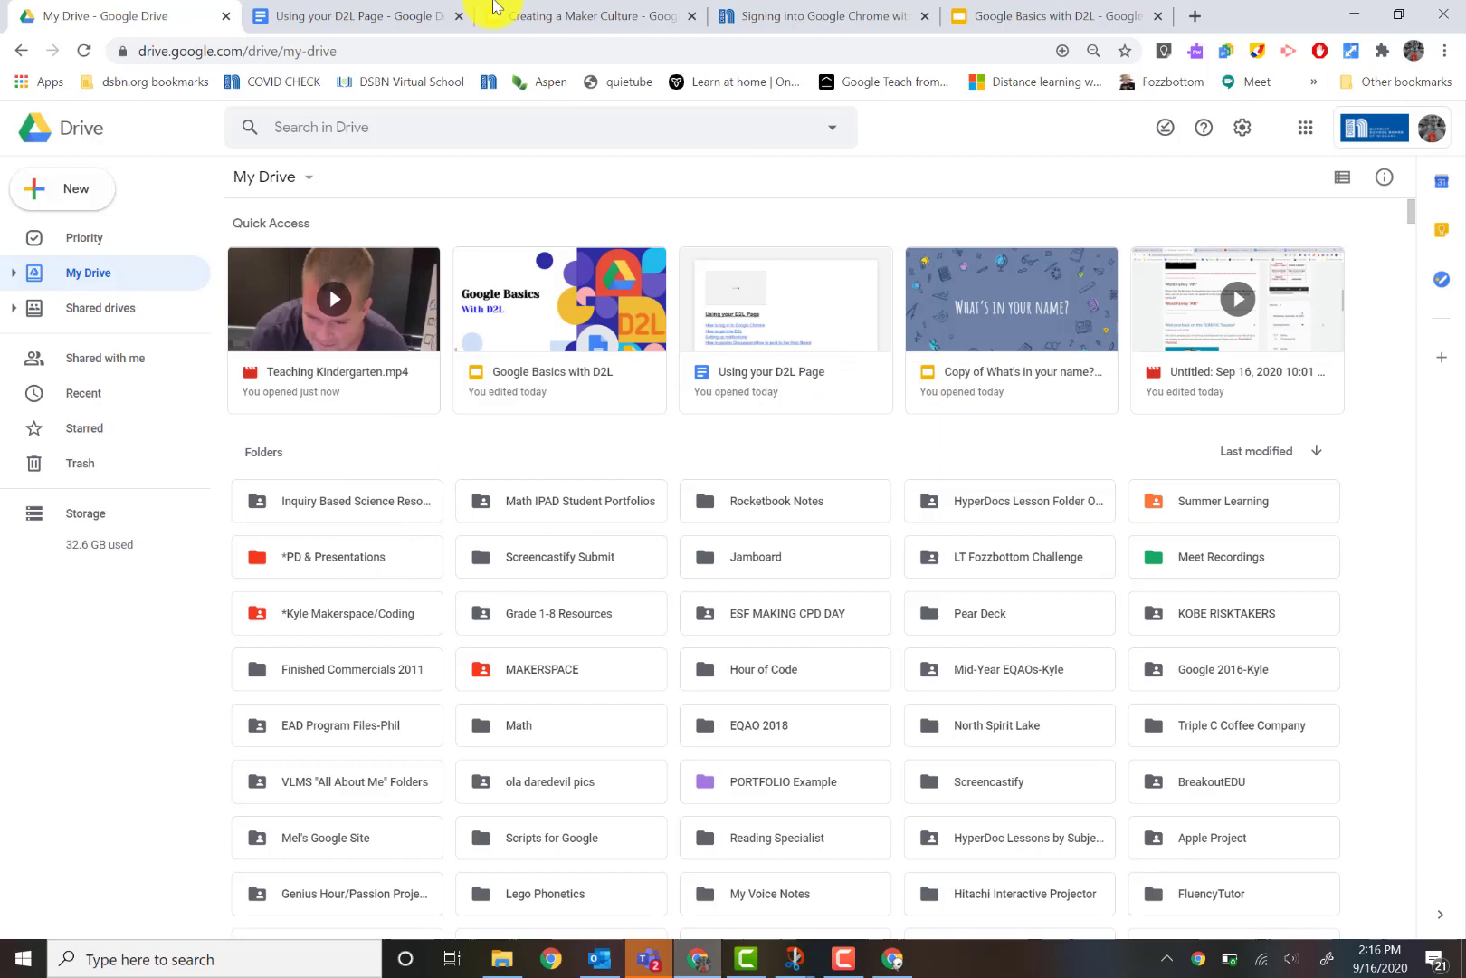
- Reload the Creating a Maker Culture deck and open its sharing settings
left_click(620, 15)
left_click(748, 590)
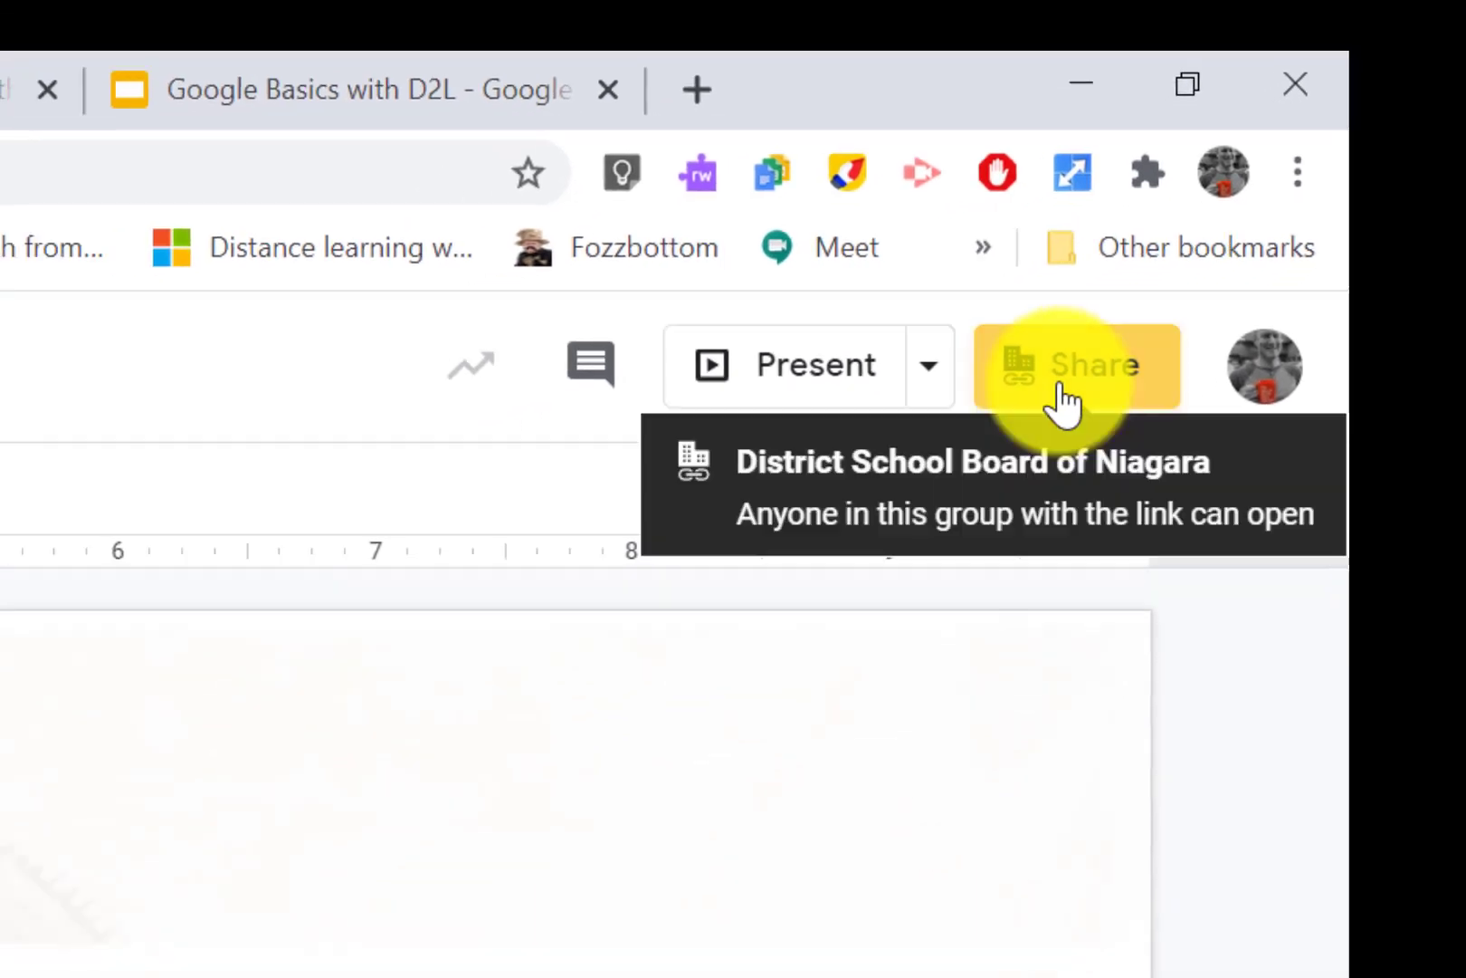
left_click(996, 439)
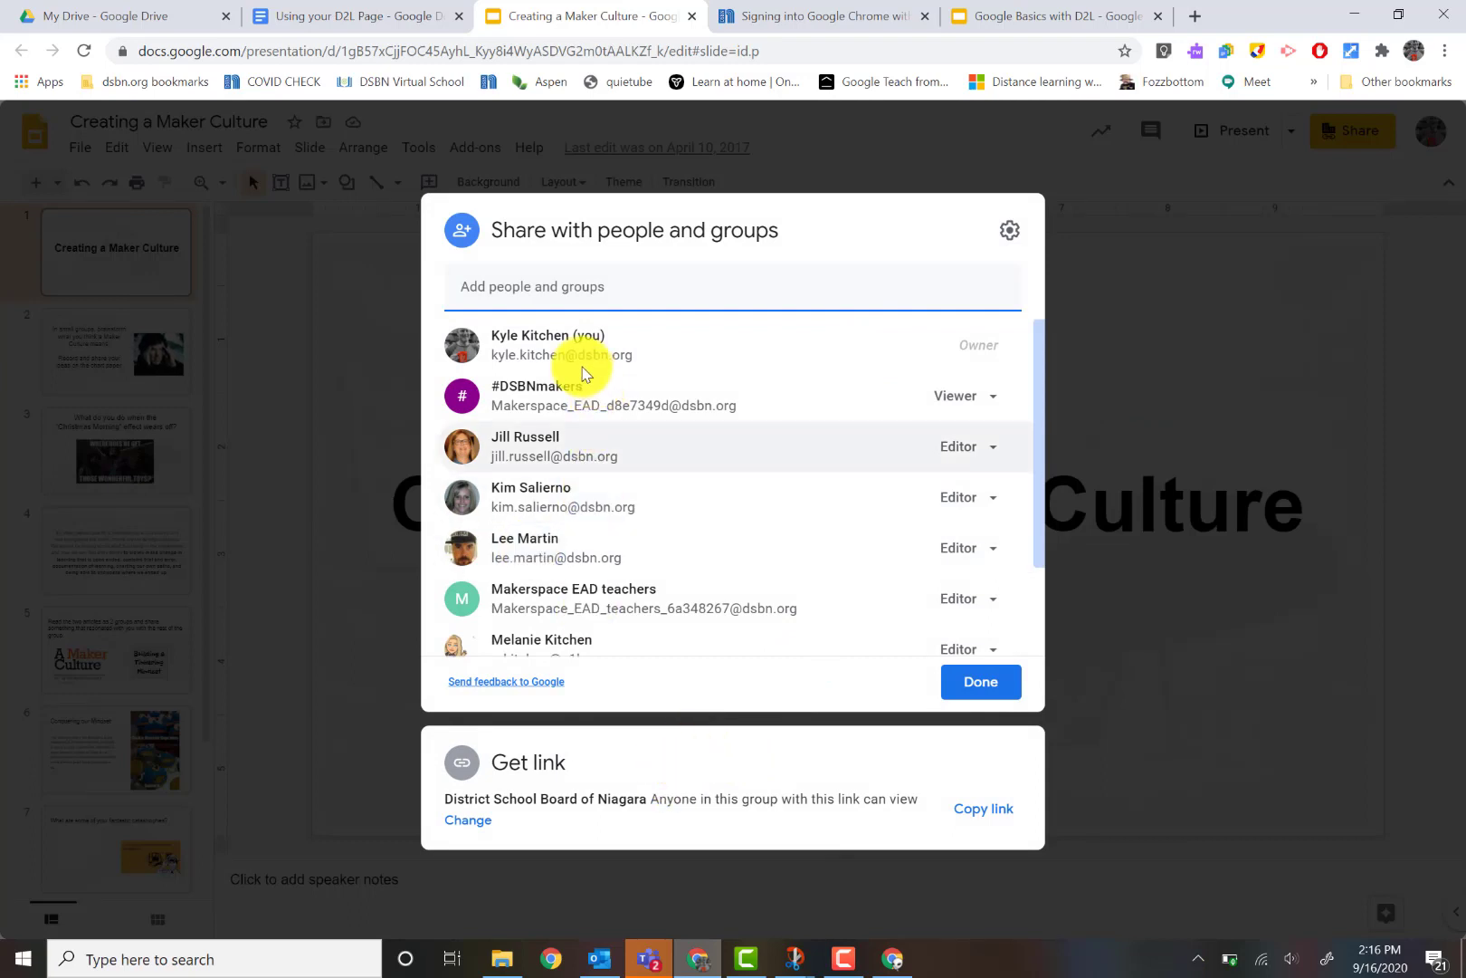
scroll(566, 511, "down", 3)
scroll(571, 520, "up", 3)
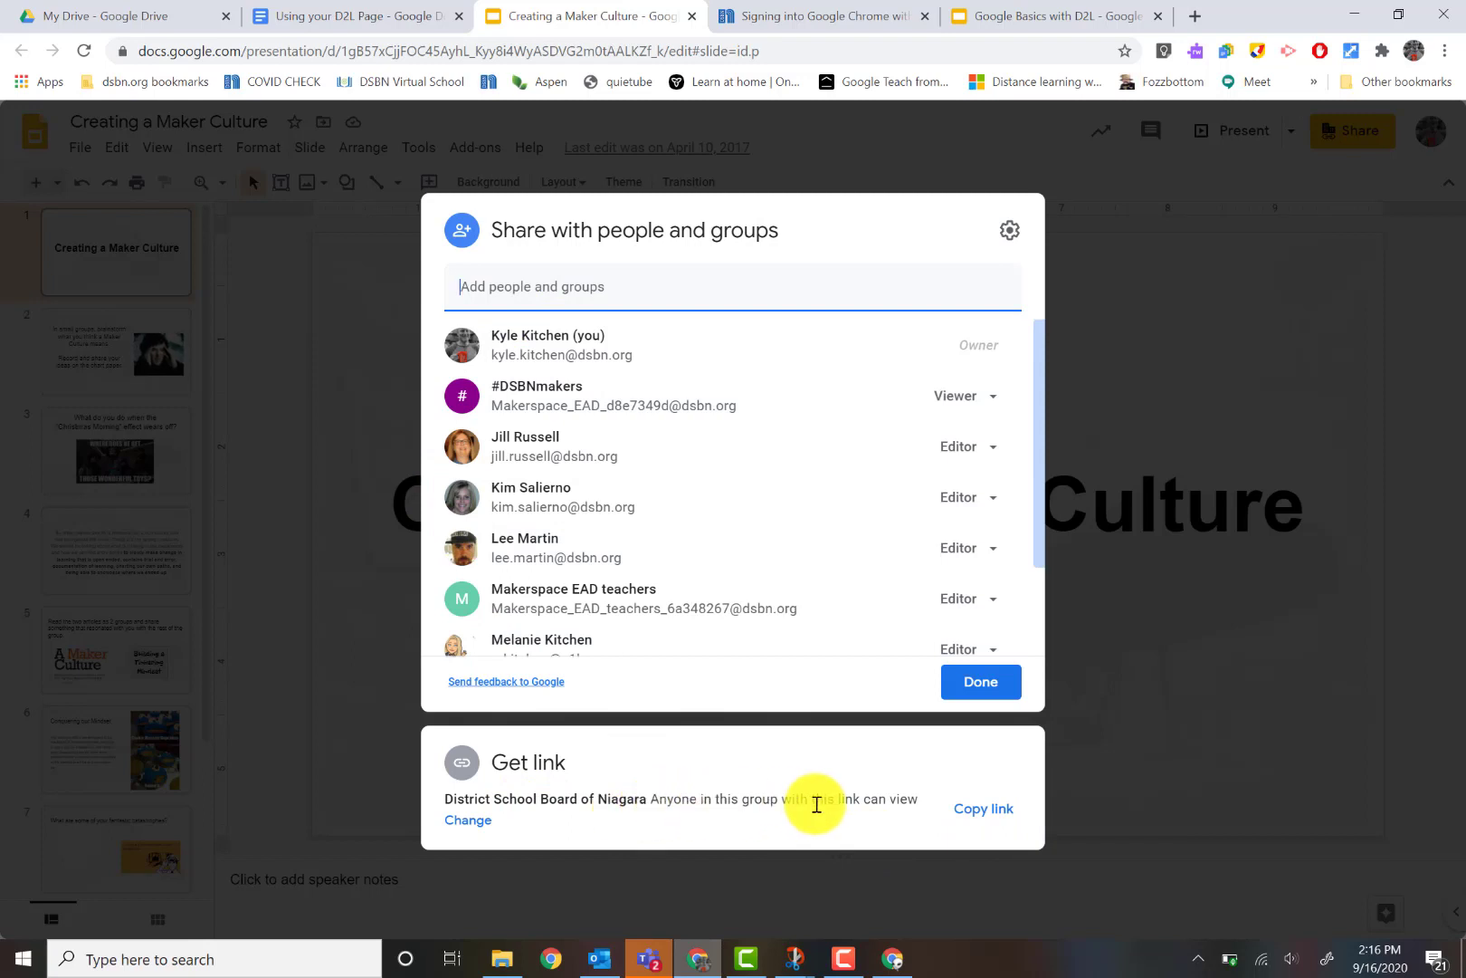
- Copy the deck's link and show the role choices for school-board link holders
left_click(974, 820)
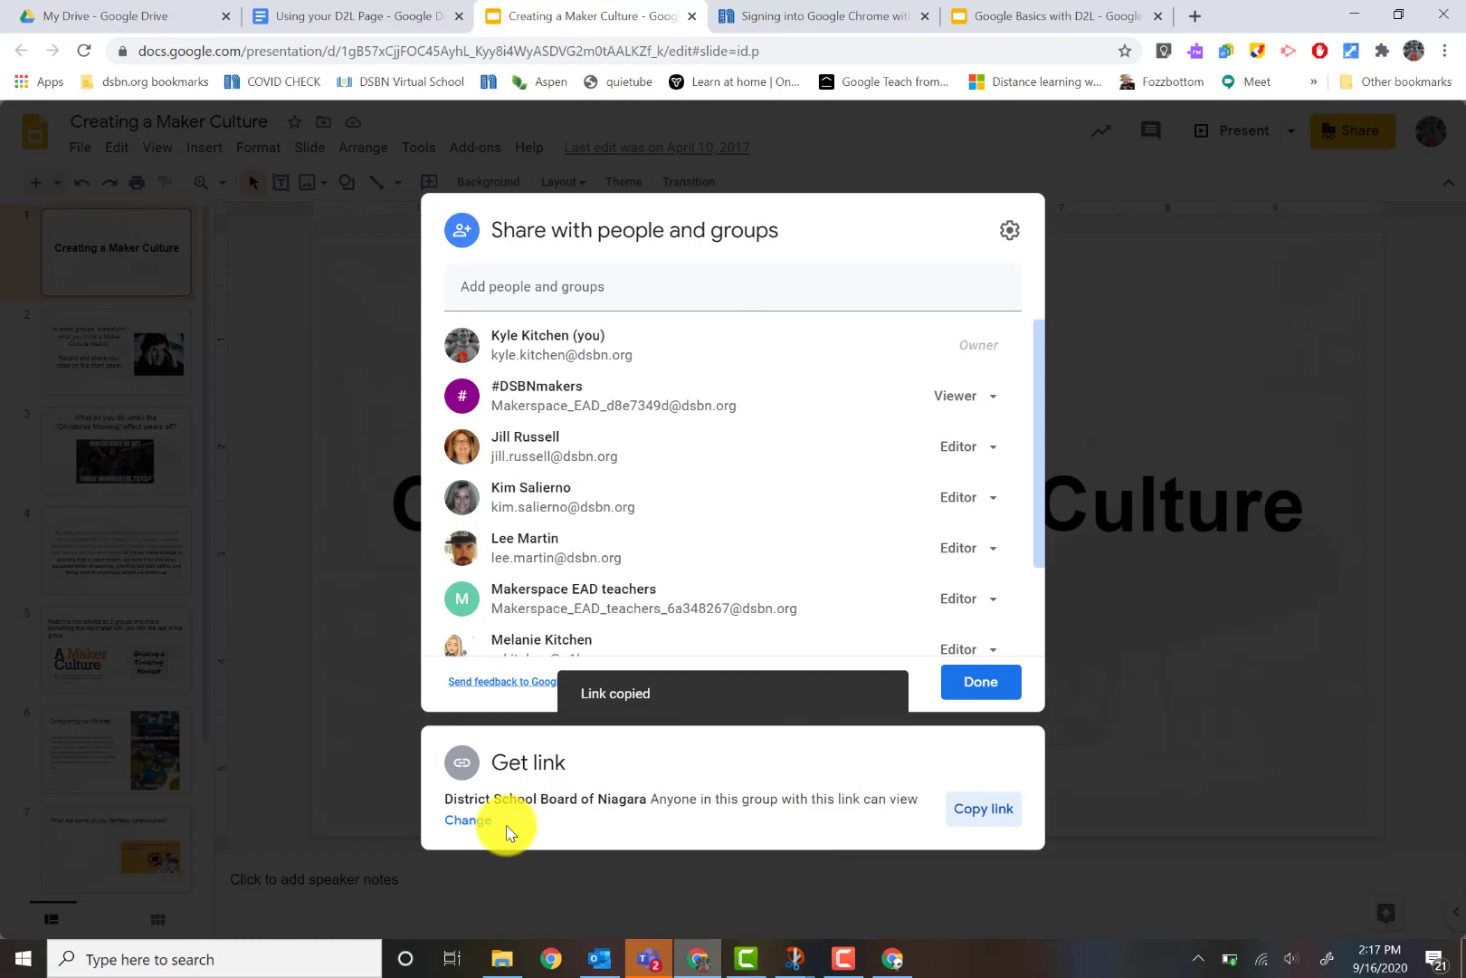
left_click(475, 825)
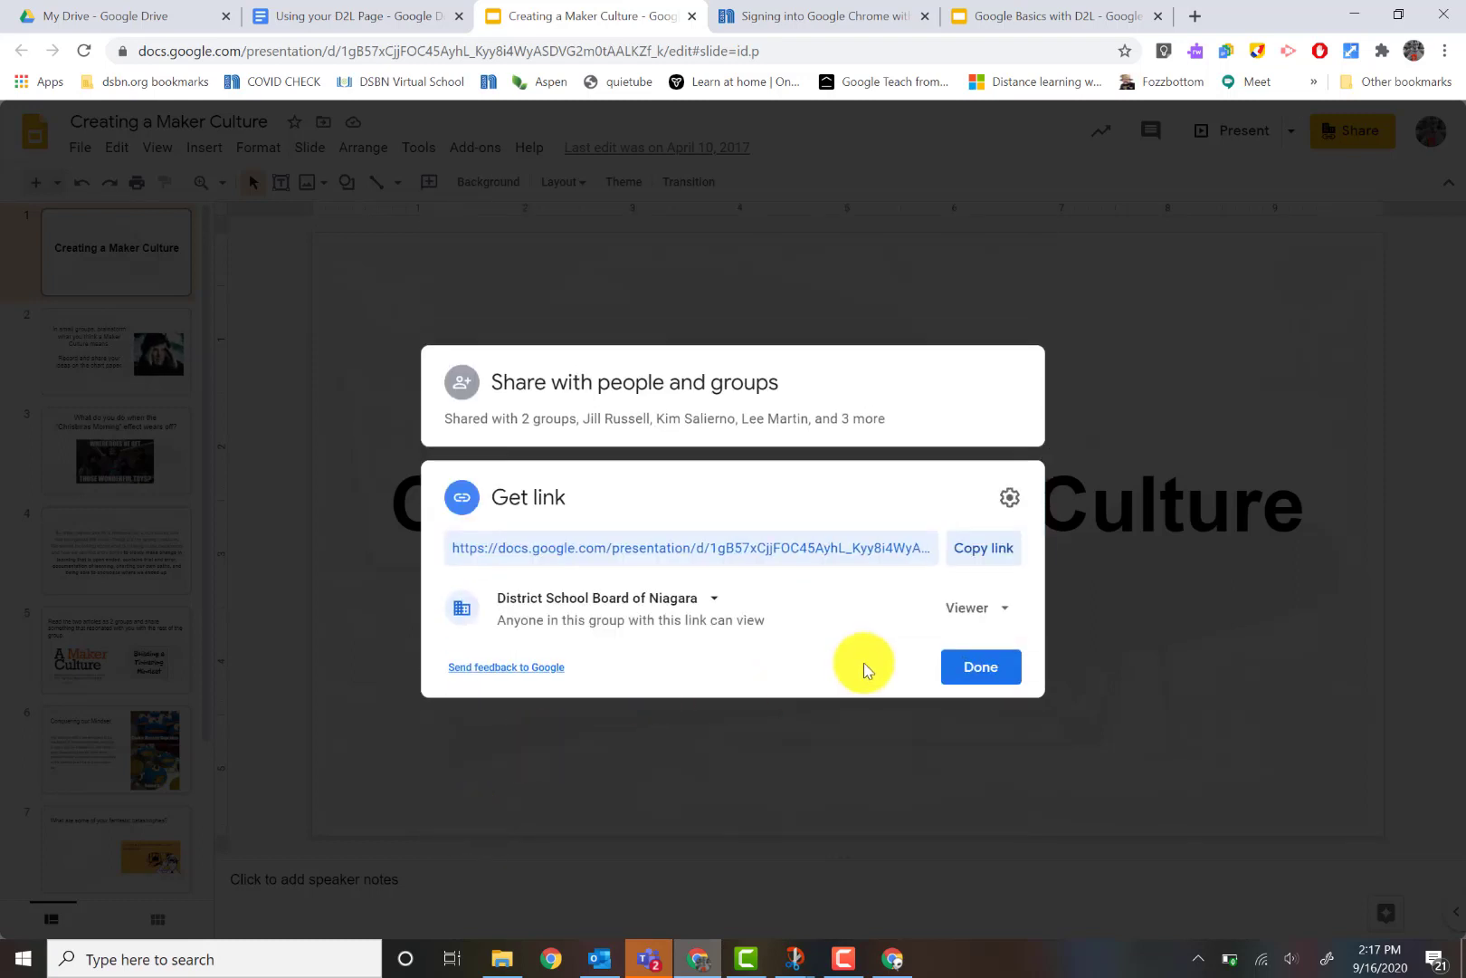
left_click(1004, 611)
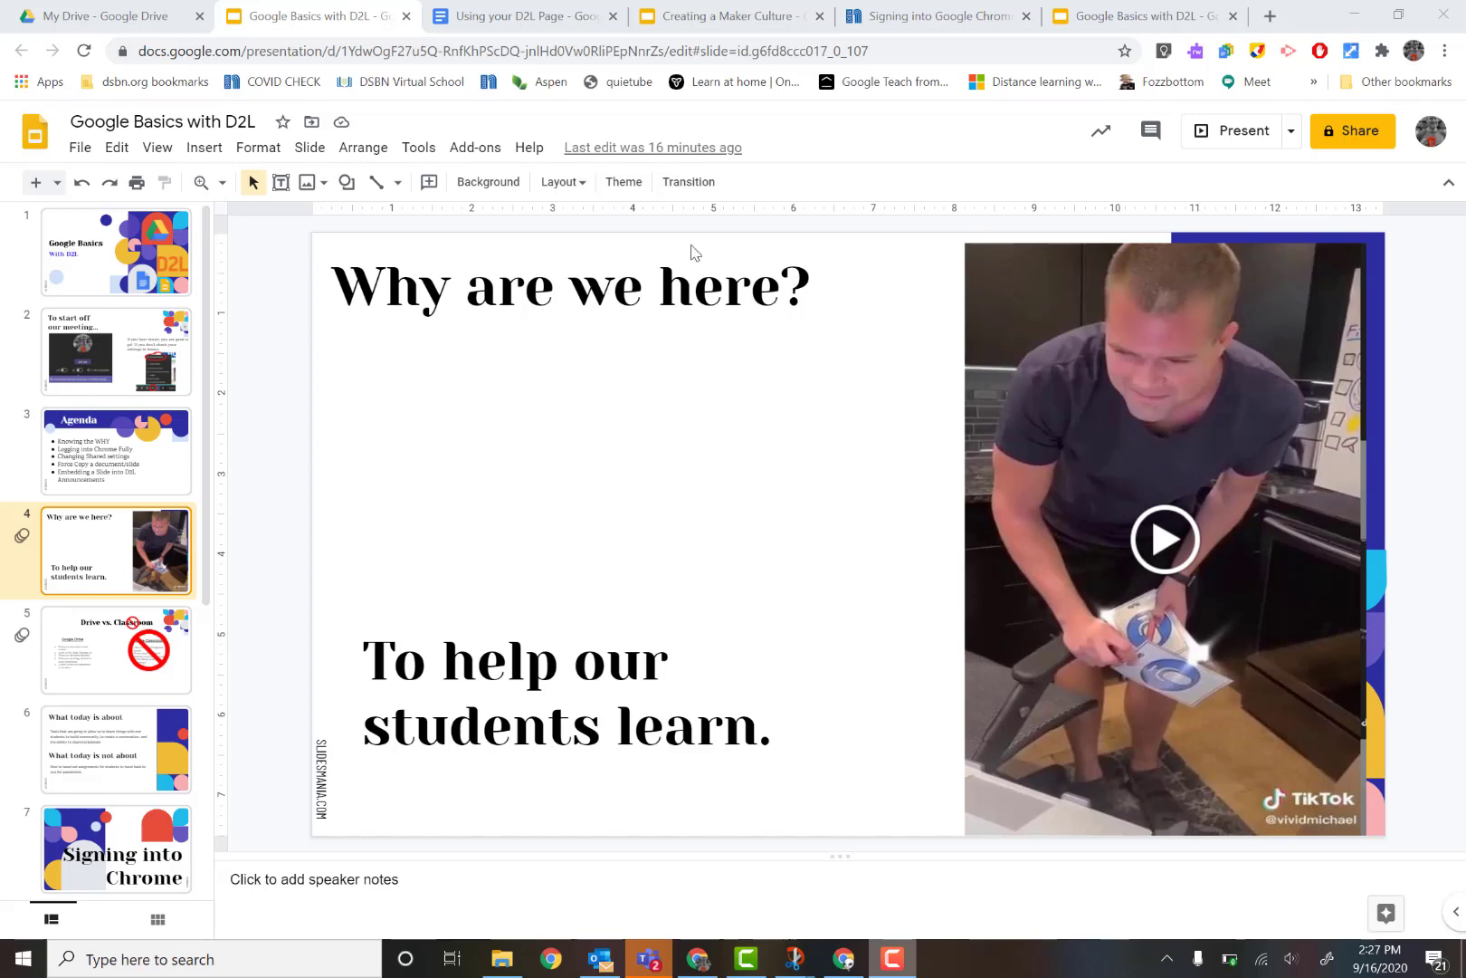
- From My Drive, open sharing for the Teaching Kindergarten.mp4 video
left_click(136, 15)
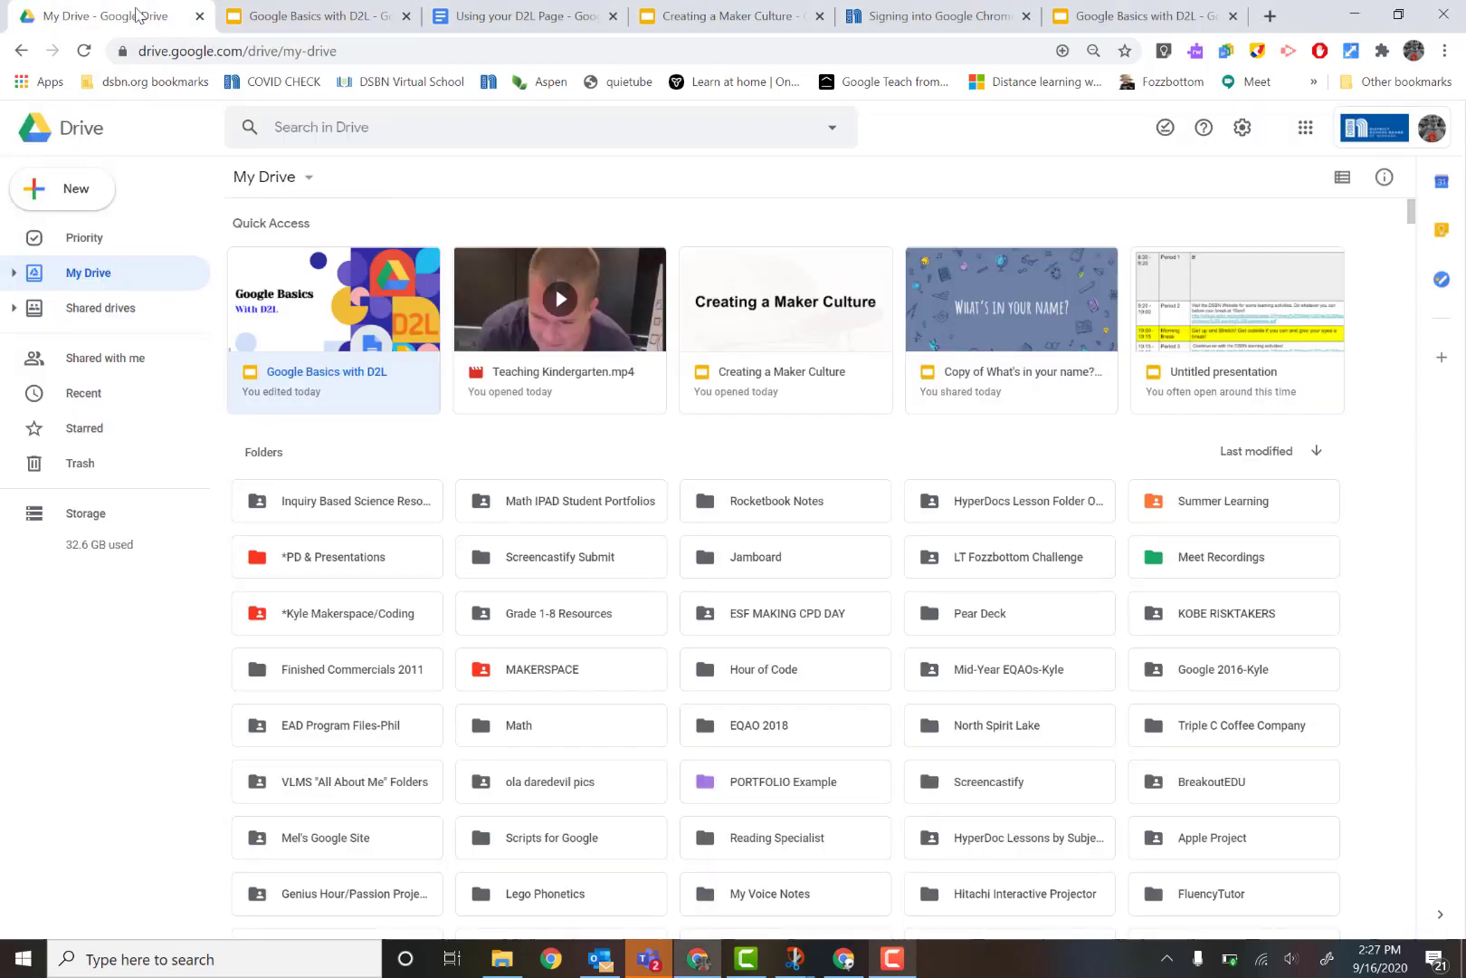
left_click(518, 315)
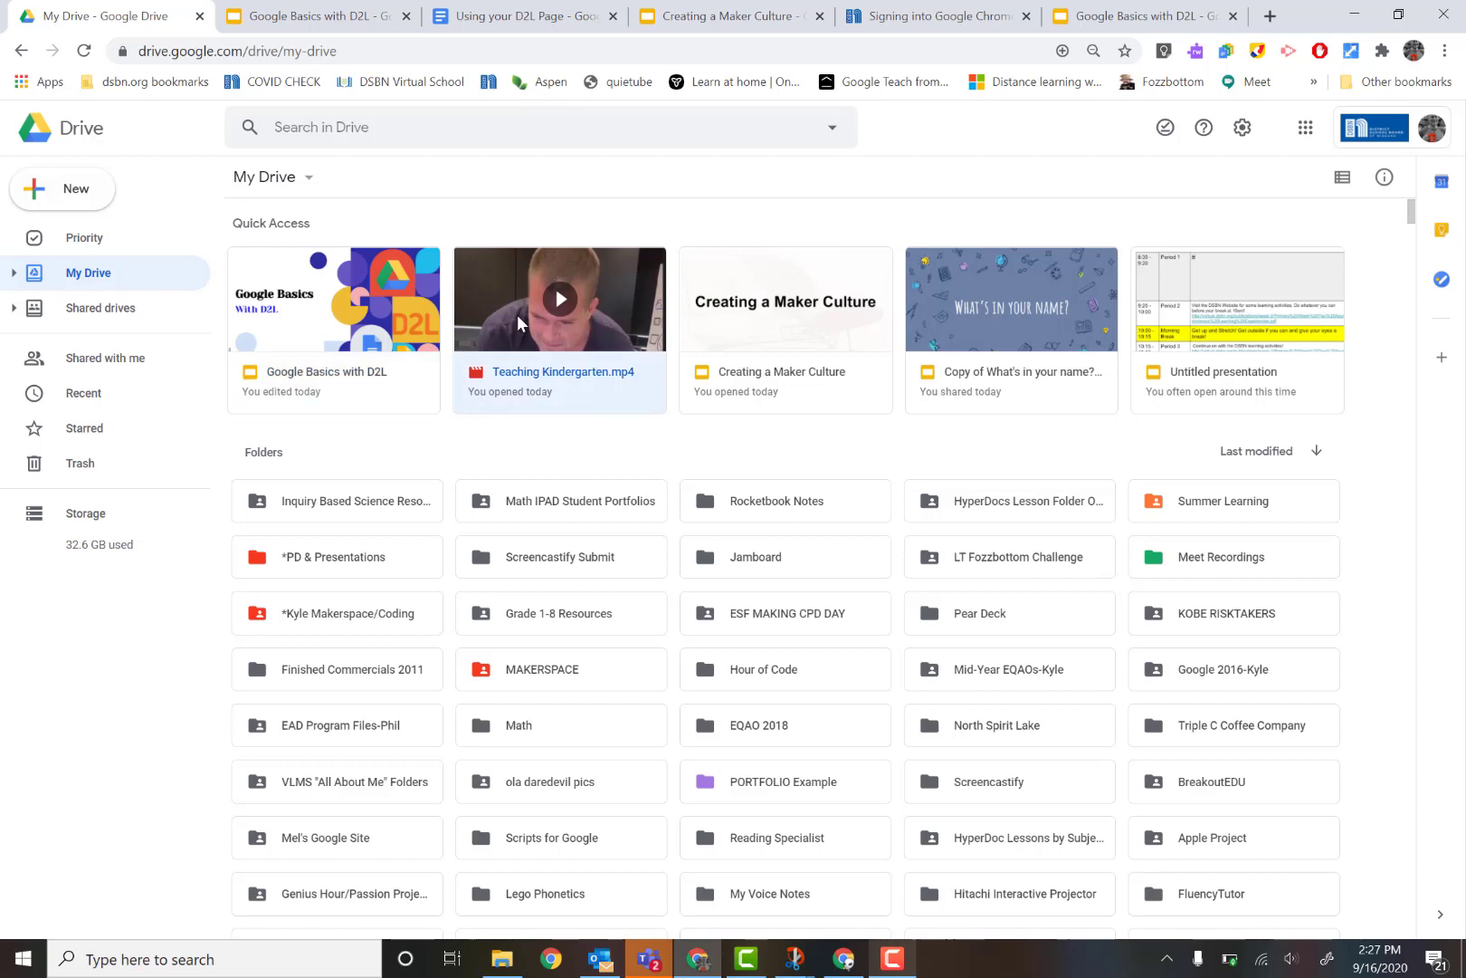
right_click(517, 314)
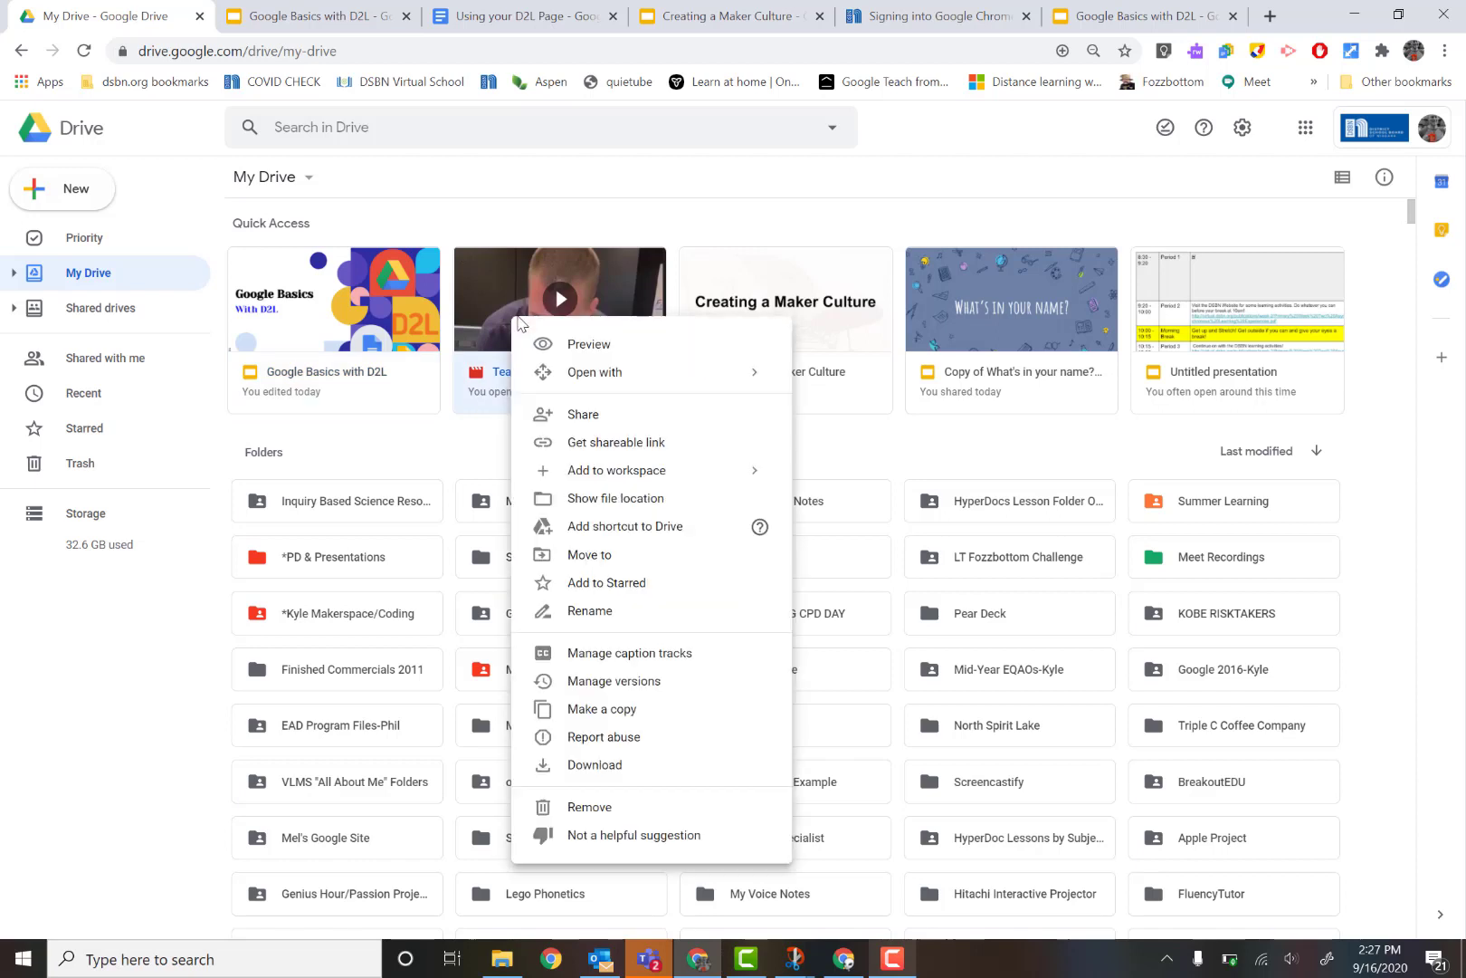
left_click(616, 419)
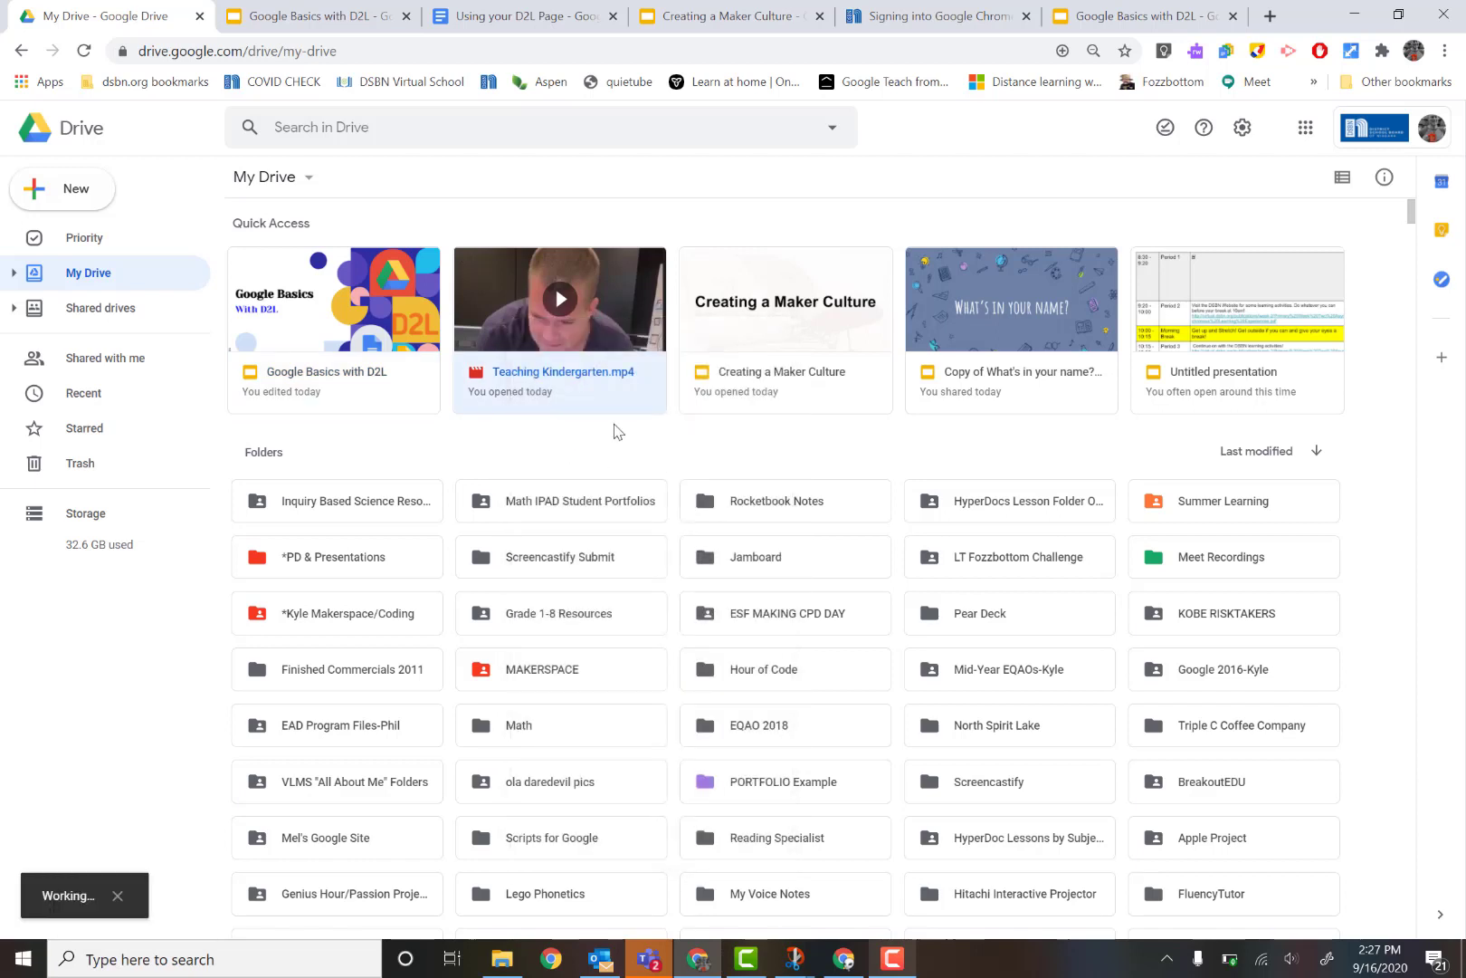